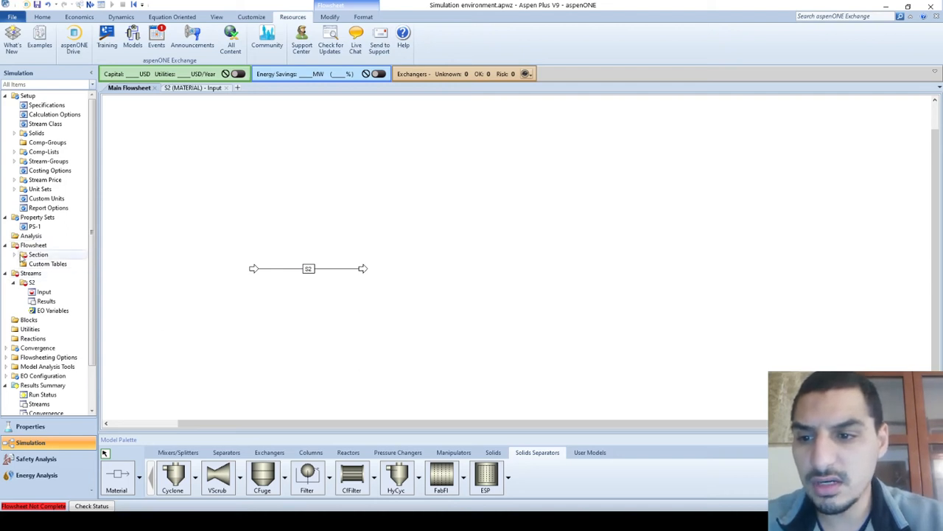
Look over the blocks list and the available icon variants of the Mixer, FSplit and SSplit models
left_click(25, 319)
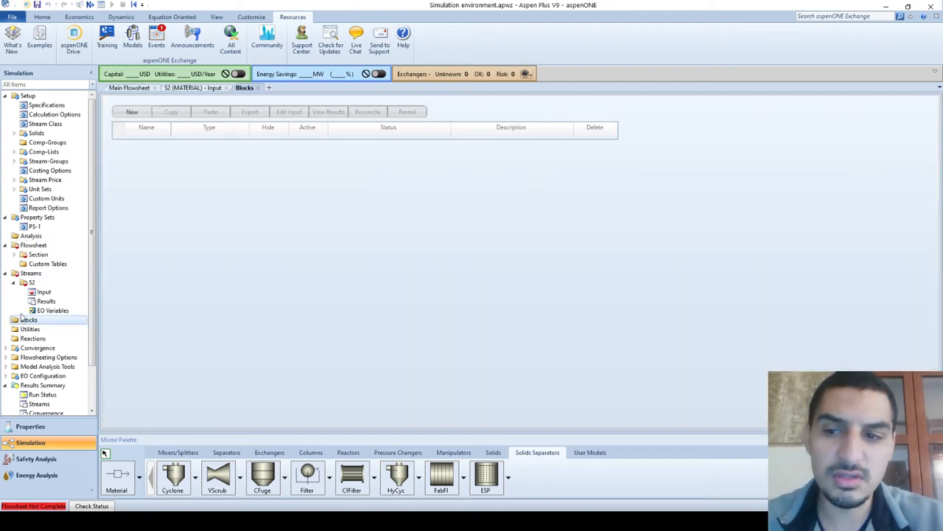
left_click(135, 89)
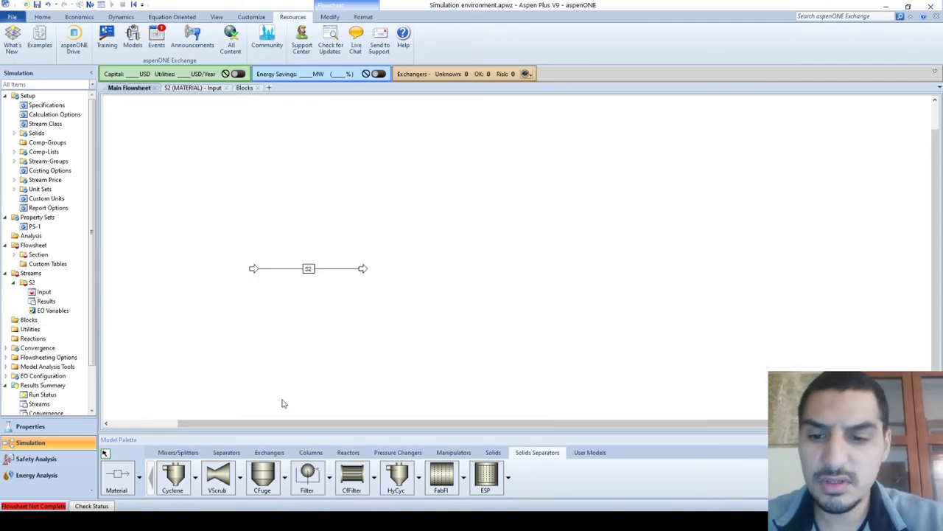
left_click(193, 453)
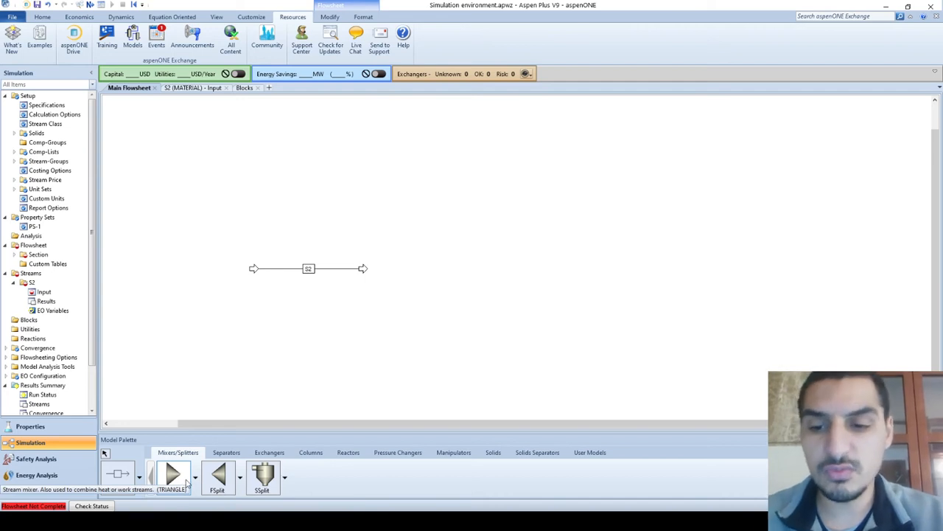
left_click(195, 478)
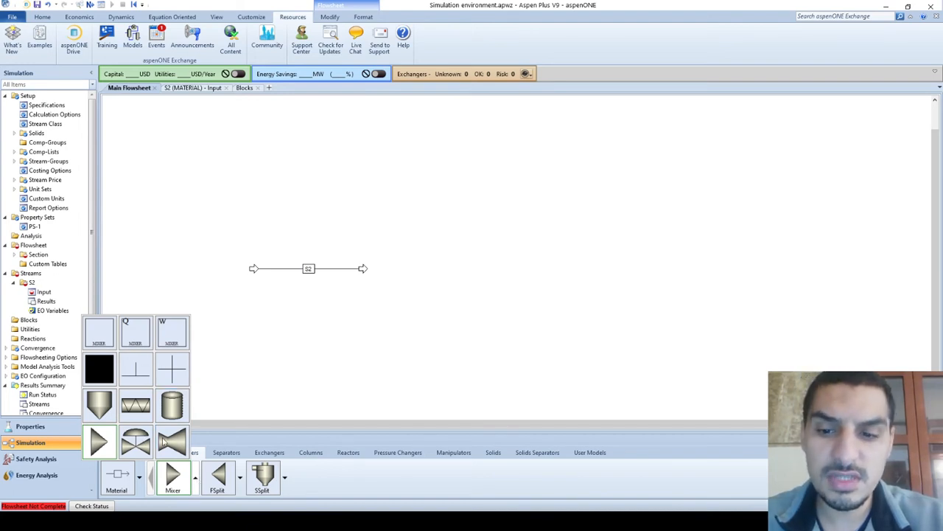
left_click(196, 478)
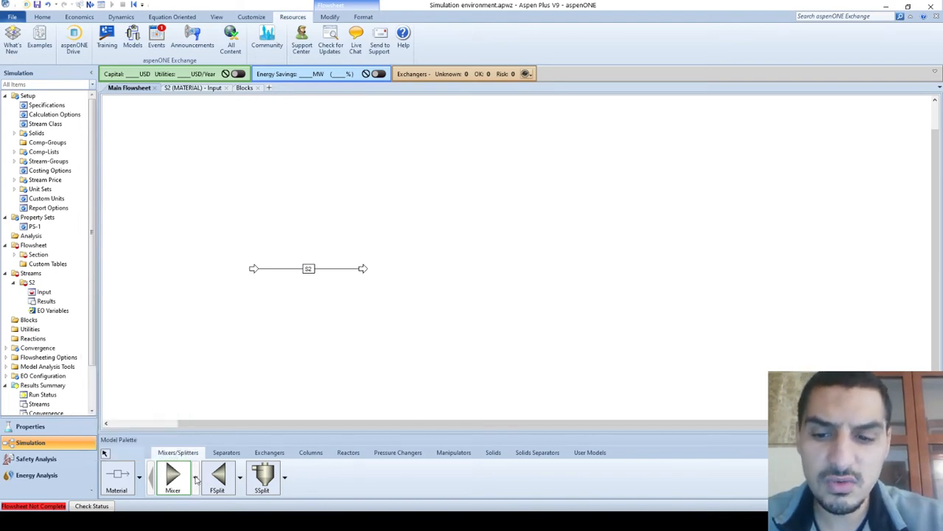
left_click(241, 478)
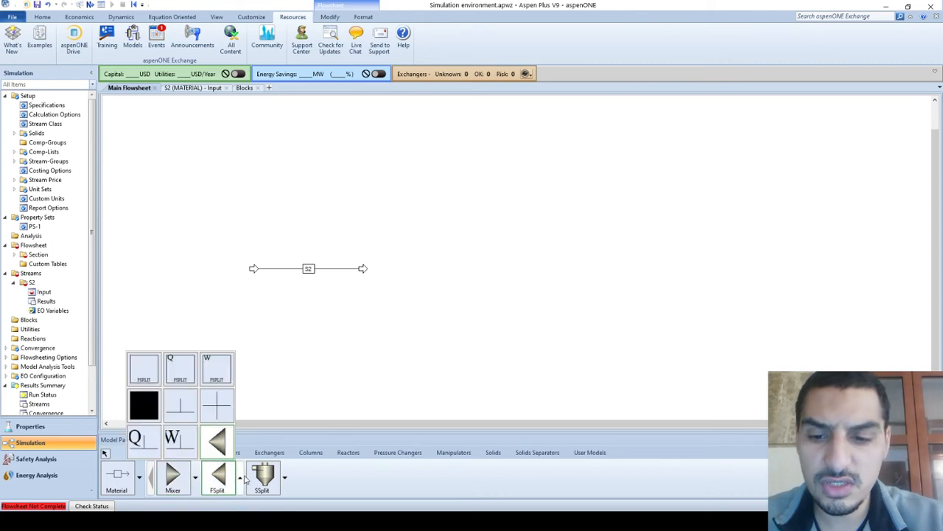
left_click(286, 479)
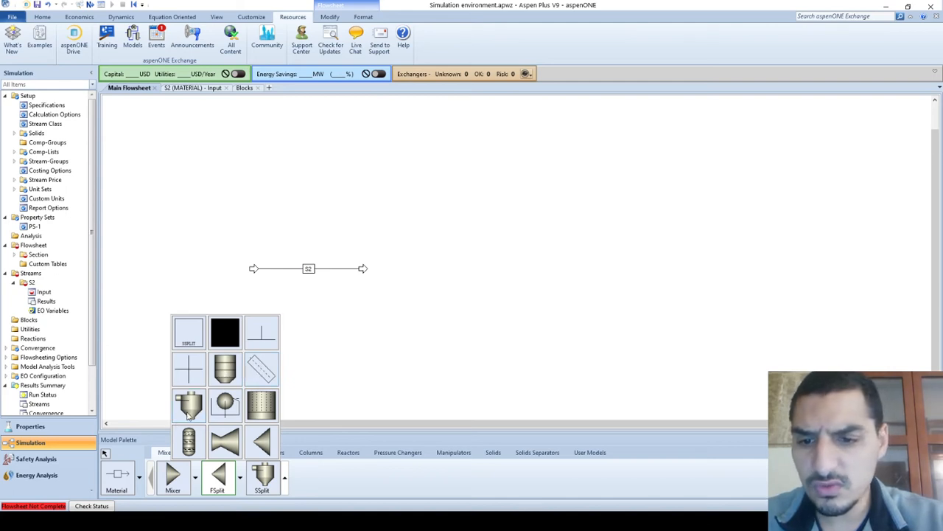
Place a Mixer block with the inverted-T line icon just beyond the outlet end of stream S2 and enlarge its icon
left_click(196, 477)
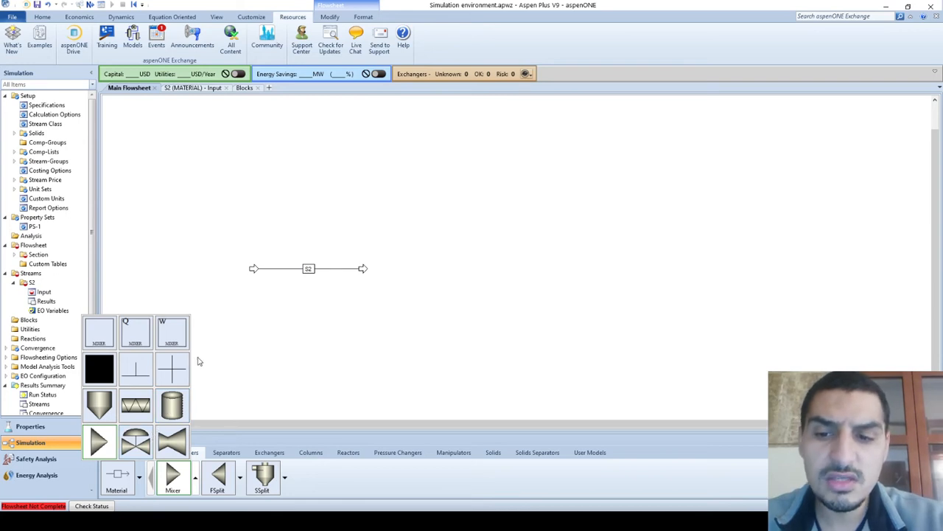
left_click(136, 373)
left_click(400, 267)
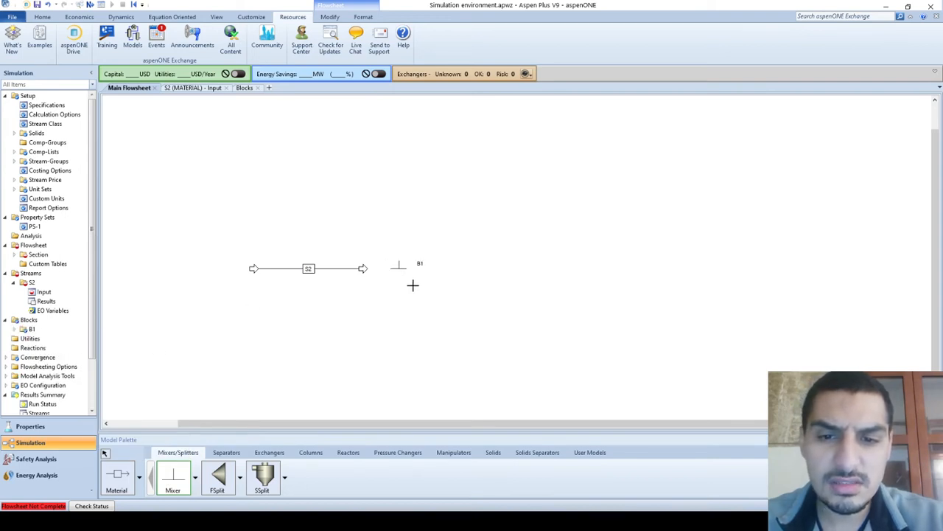
right_click(405, 278)
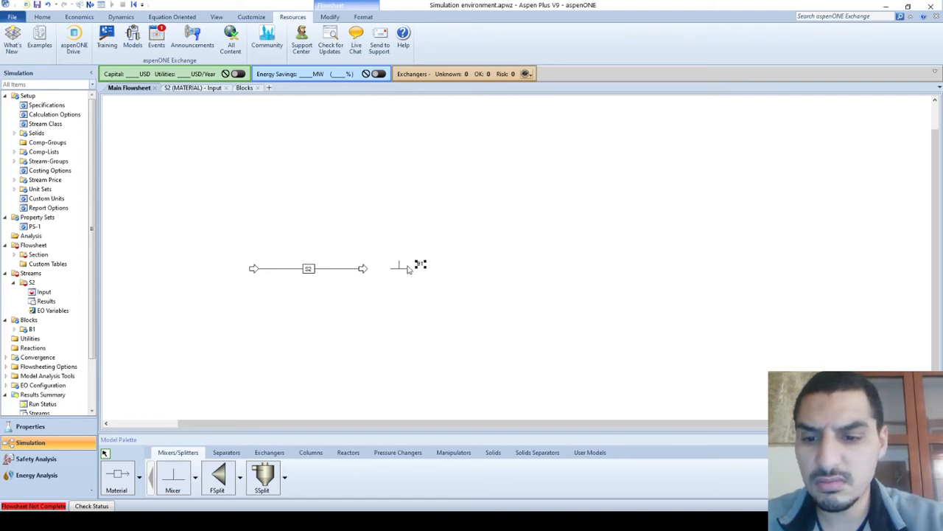
left_click(403, 270)
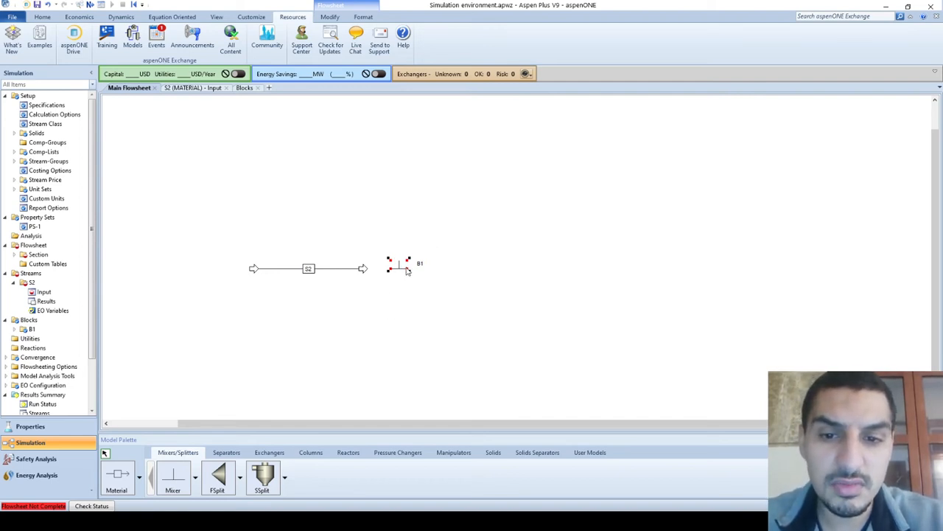
mouse_move(410, 271)
left_mouse_down()
mouse_move(425, 284)
mouse_move(422, 267)
left_mouse_up()
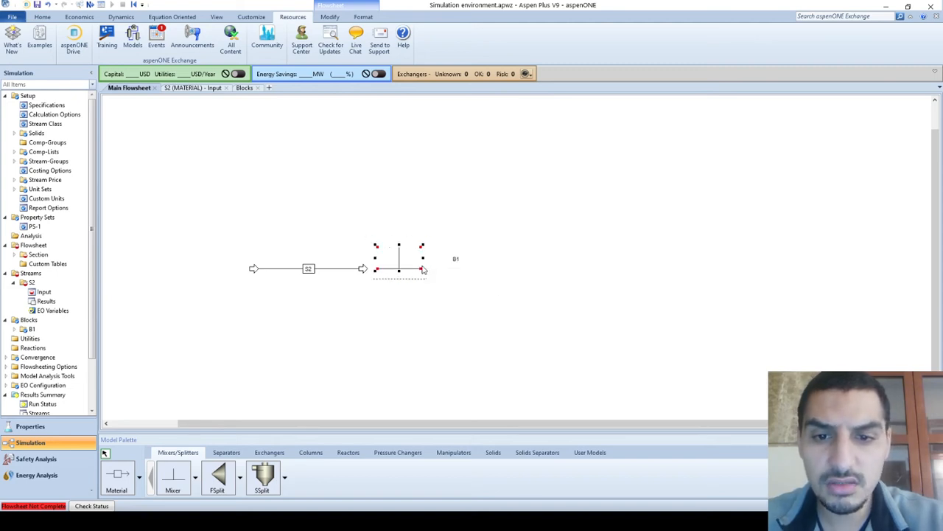
left_click(455, 259)
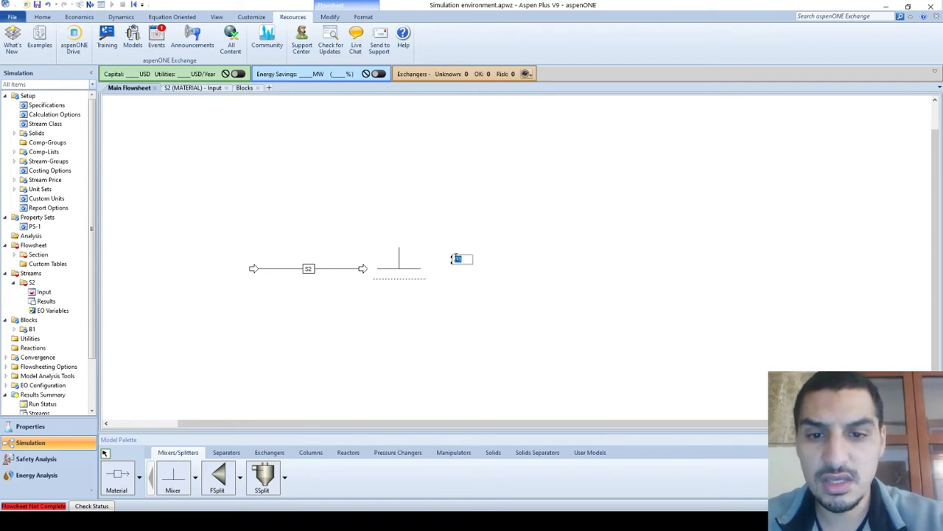
Rename material stream S2 as F1
double_click(309, 270)
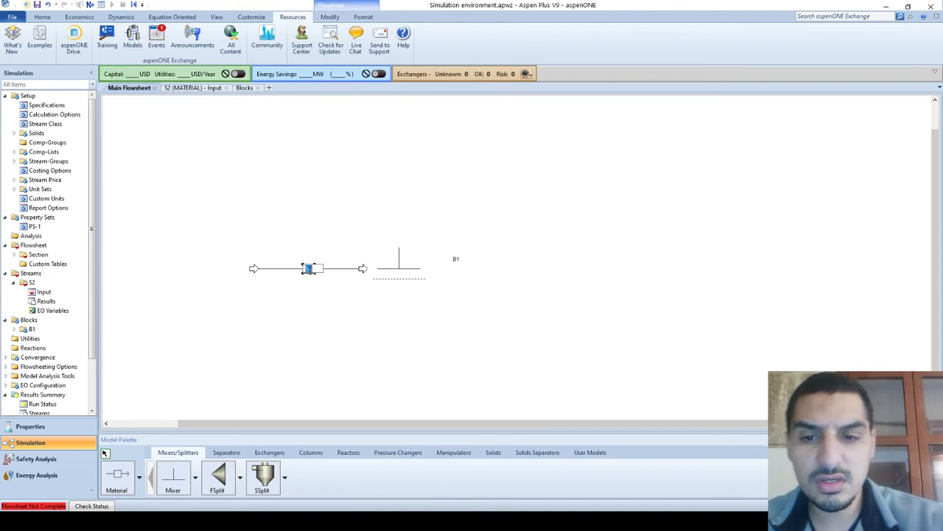
type("F1")
key("Return")
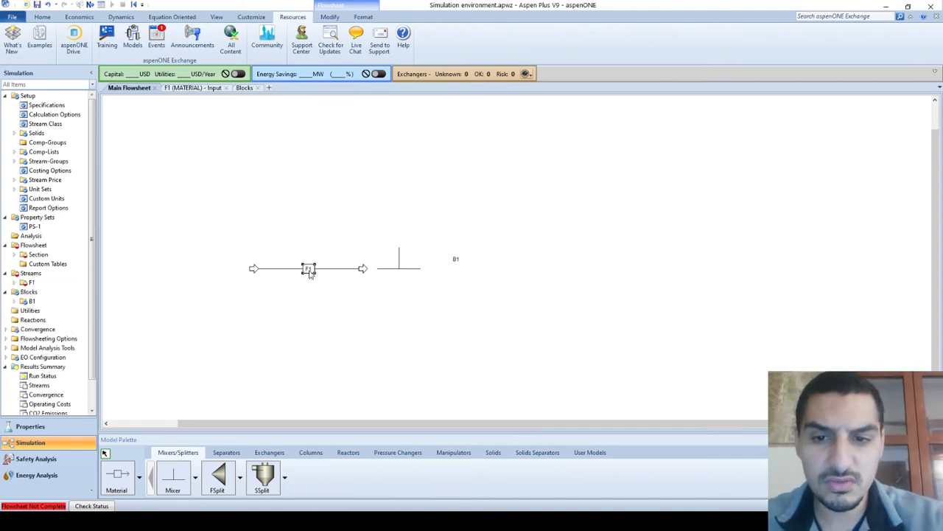
Rename block B1 as MIXER and move its label slightly closer to the block icon
double_click(456, 260)
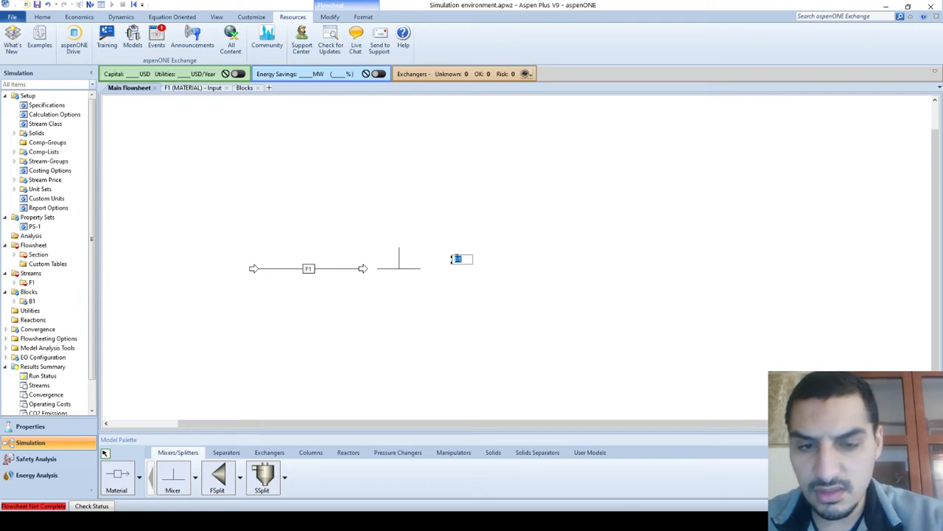
type("MIXER")
key("Return")
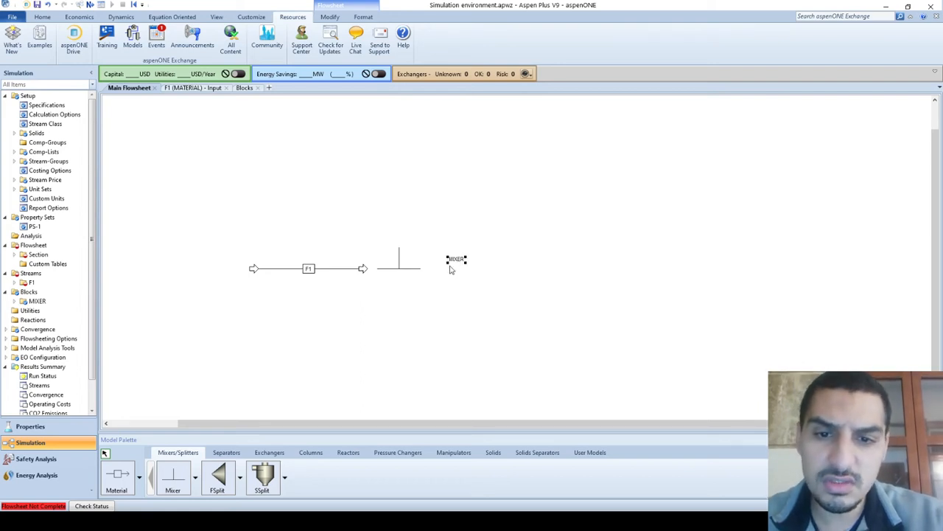
left_click_drag(449, 263, 441, 264)
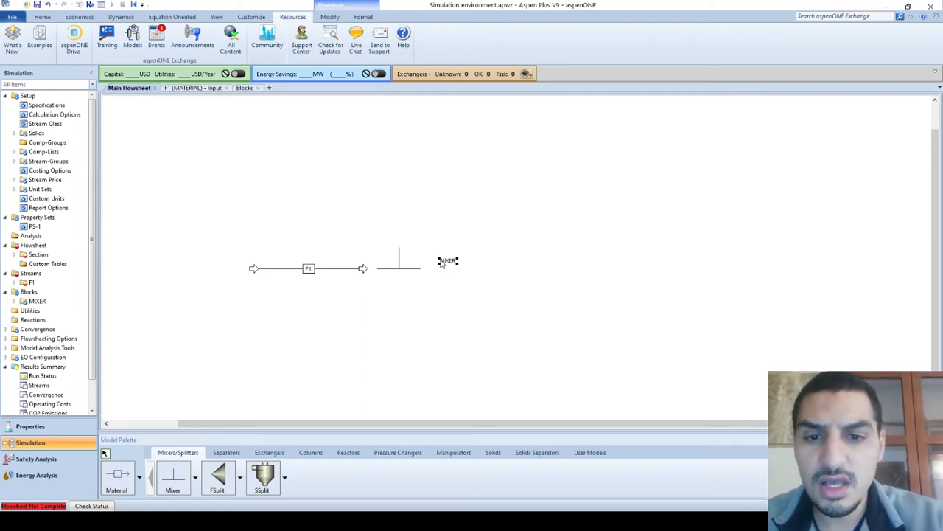
Shift stream F1 away from the mixer and reconnect its destination to the mixer's required feed port
left_click(297, 233)
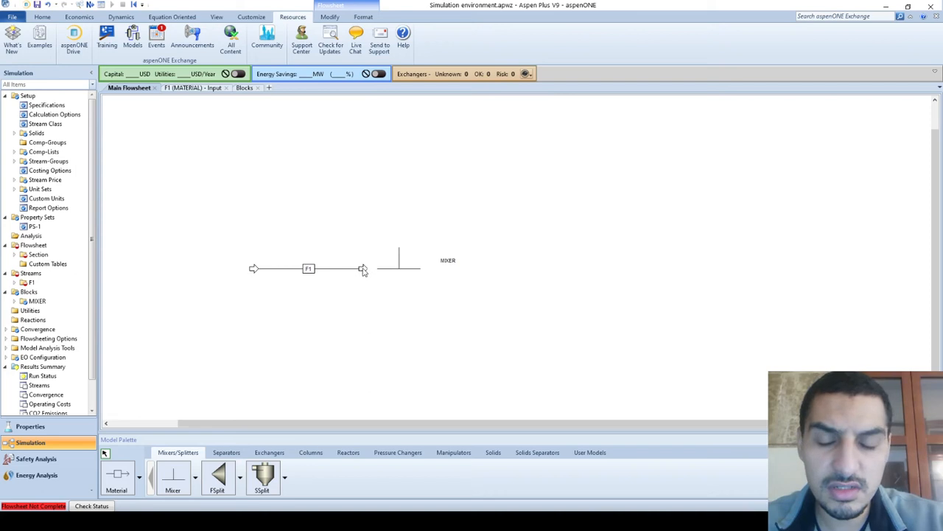
left_click_drag(363, 269, 346, 271)
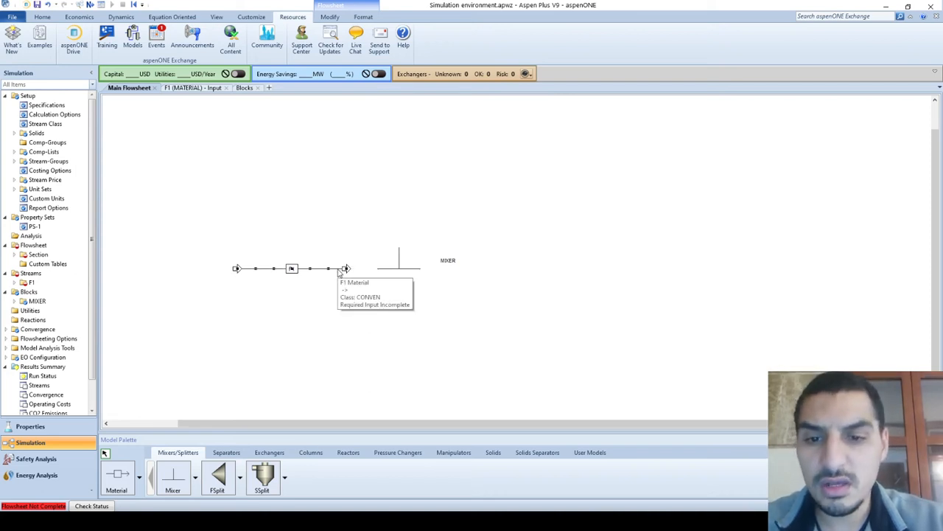
right_click(340, 271)
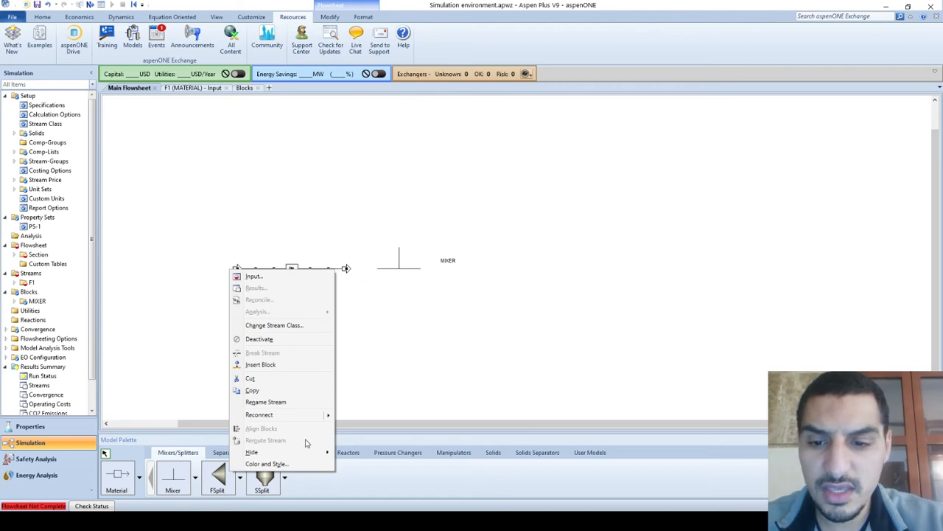
mouse_move(290, 415)
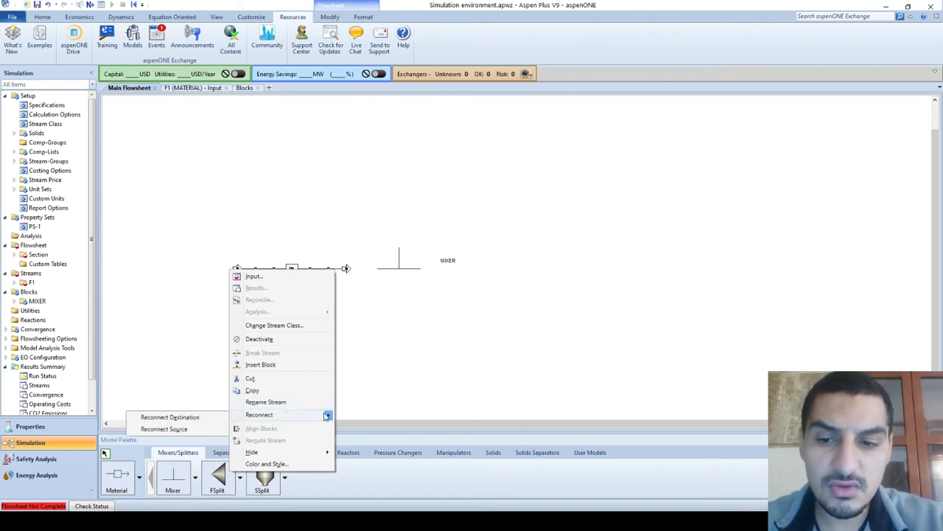
left_click(211, 420)
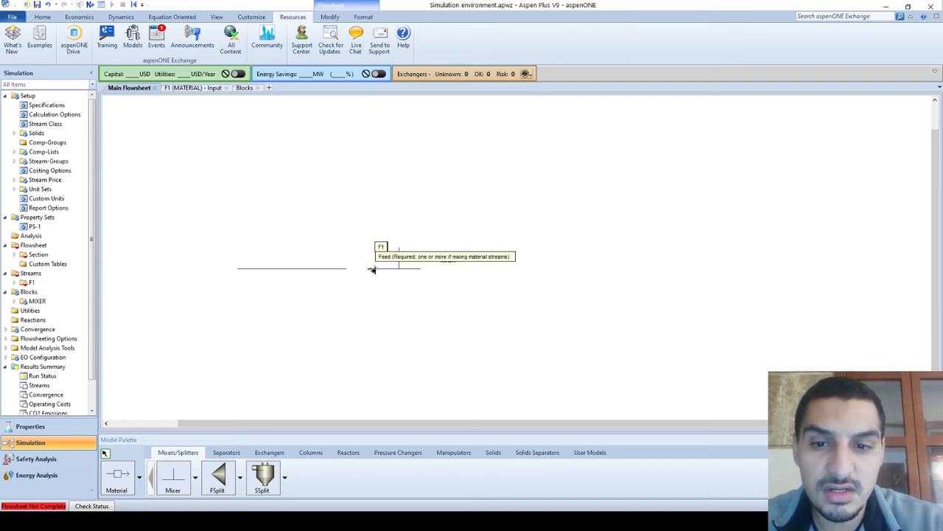
left_click(373, 270)
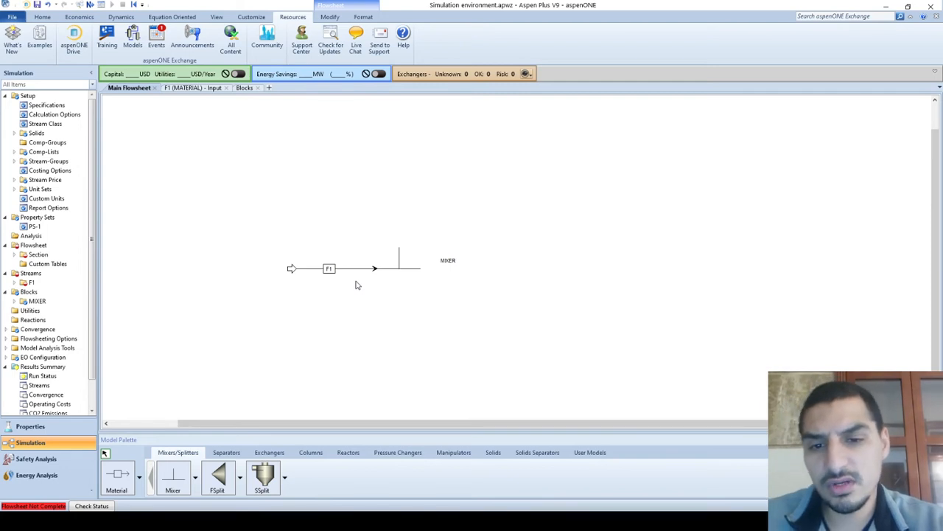
Rotate the MIXER icon right, and rearrange the F1 source arrow and the MIXER label to suit the new orientation
left_click(400, 273)
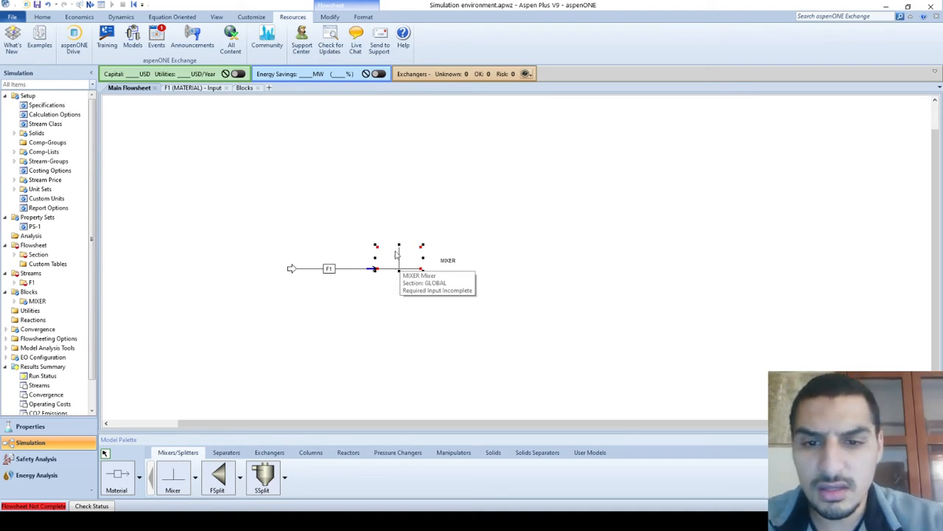
right_click(401, 256)
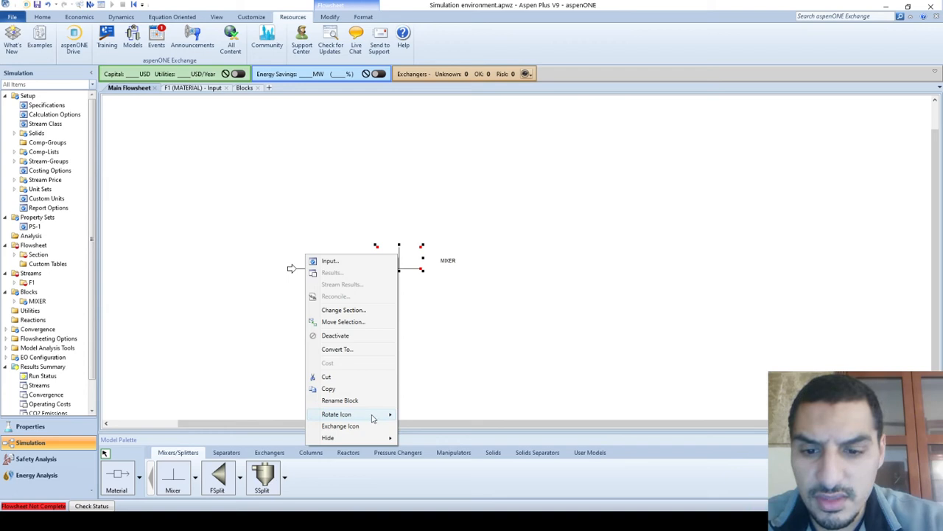
mouse_move(372, 419)
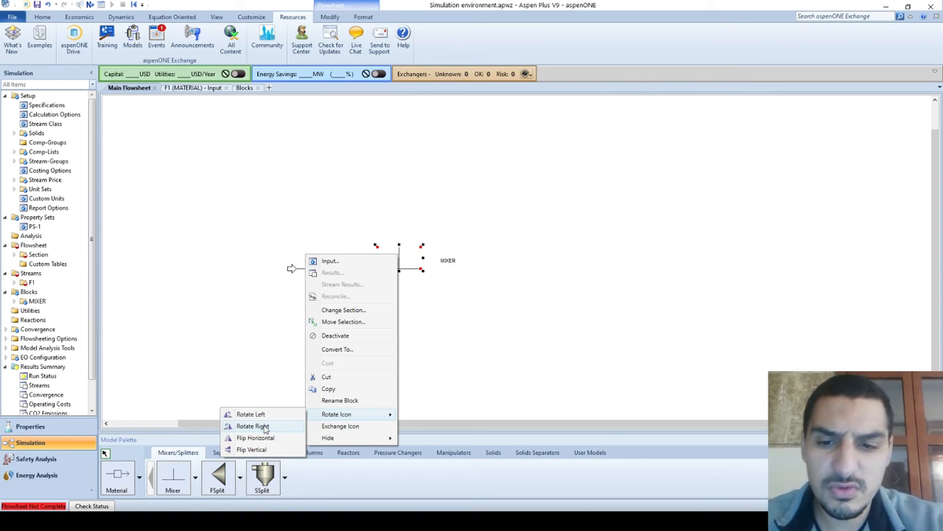
left_click(253, 426)
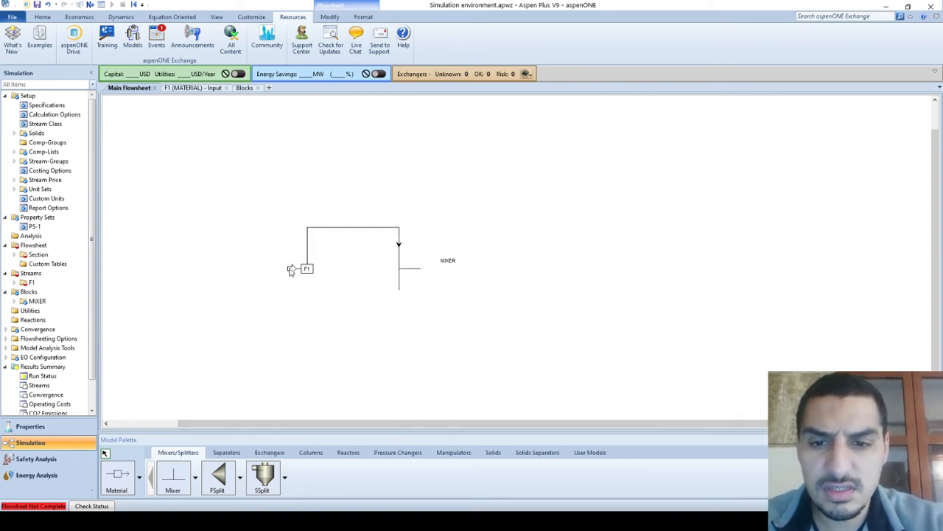
left_click_drag(291, 269, 289, 224)
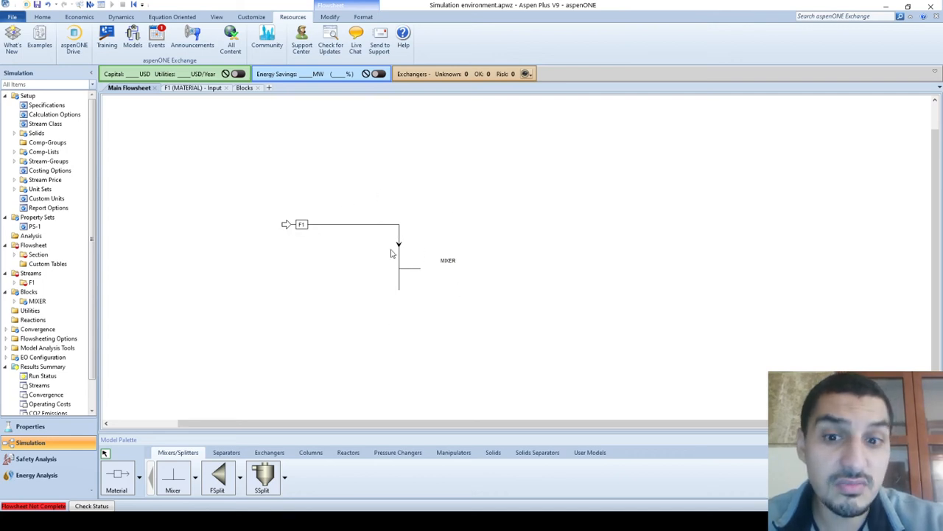
left_click_drag(453, 266, 393, 273)
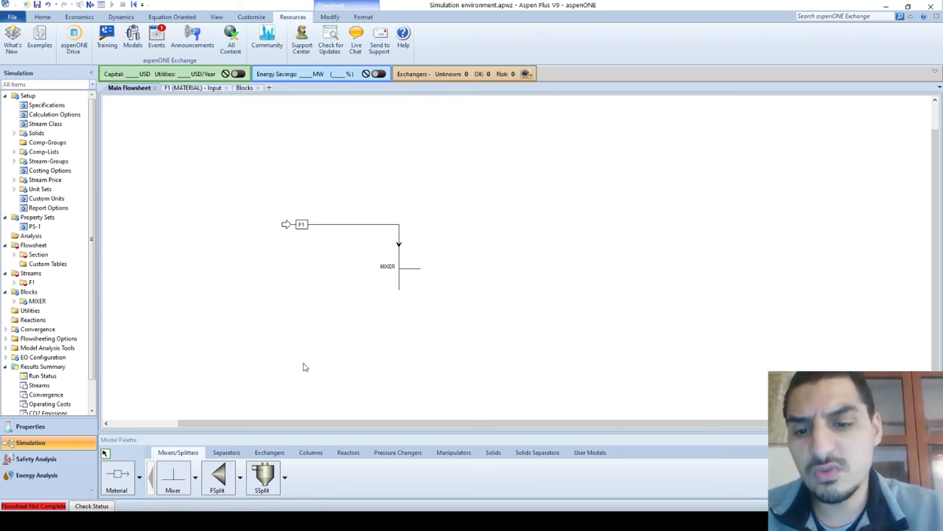
Add a second material stream feeding the mixer's feed port and move its source arrow above stream F1
left_click(121, 474)
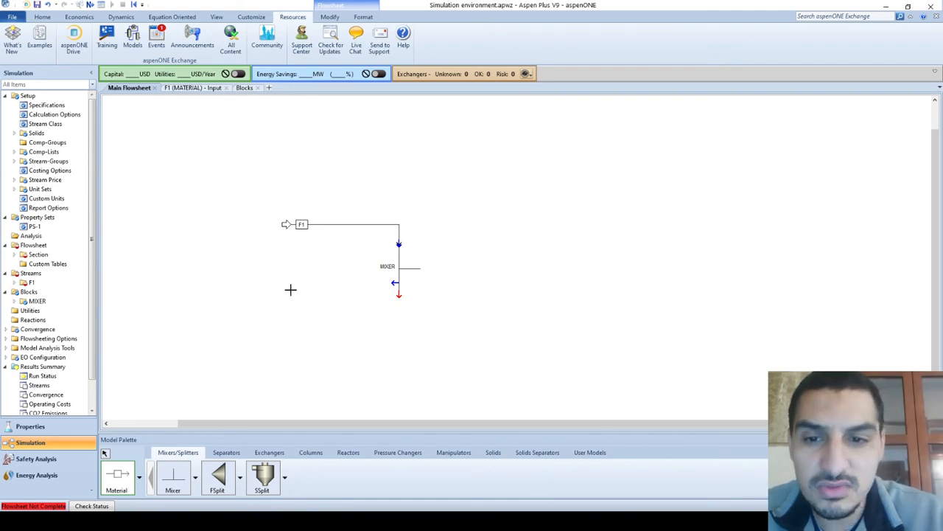
left_click(262, 262)
left_click(375, 247)
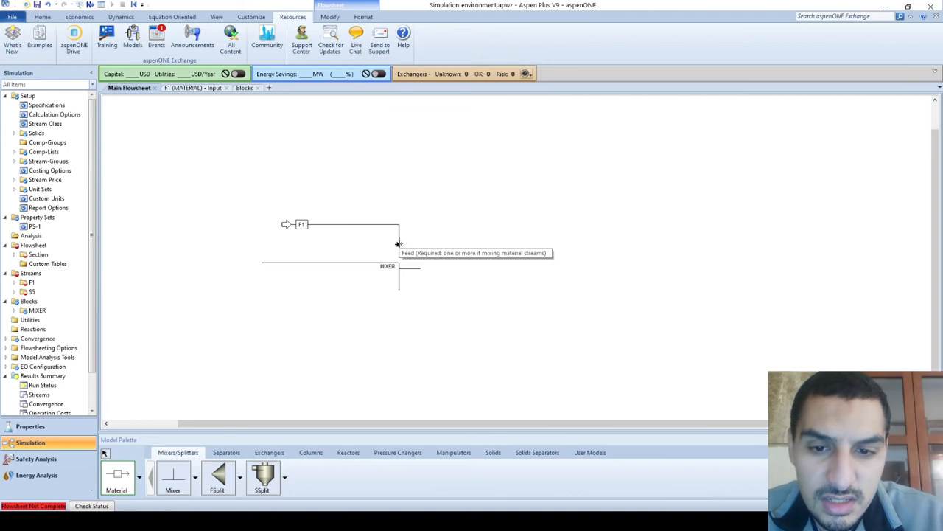
left_click(399, 241)
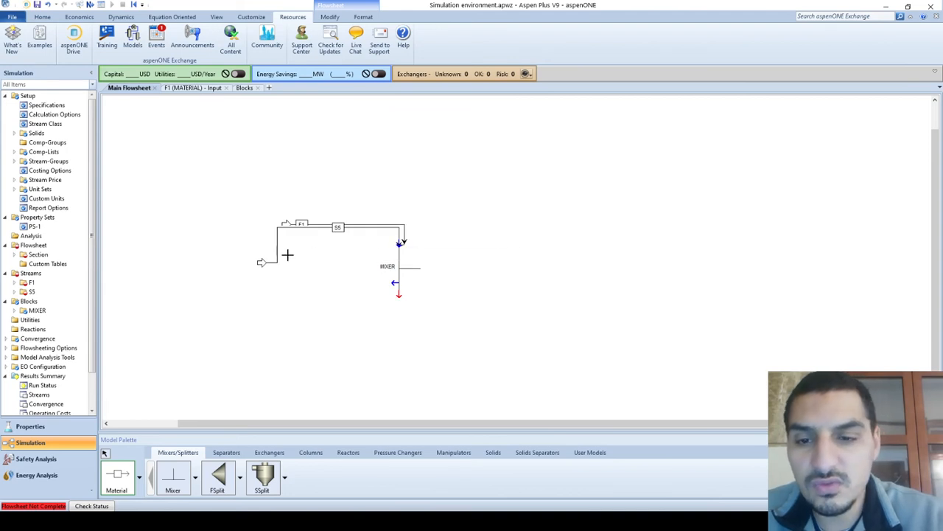
key("Escape")
left_click_drag(262, 265, 279, 186)
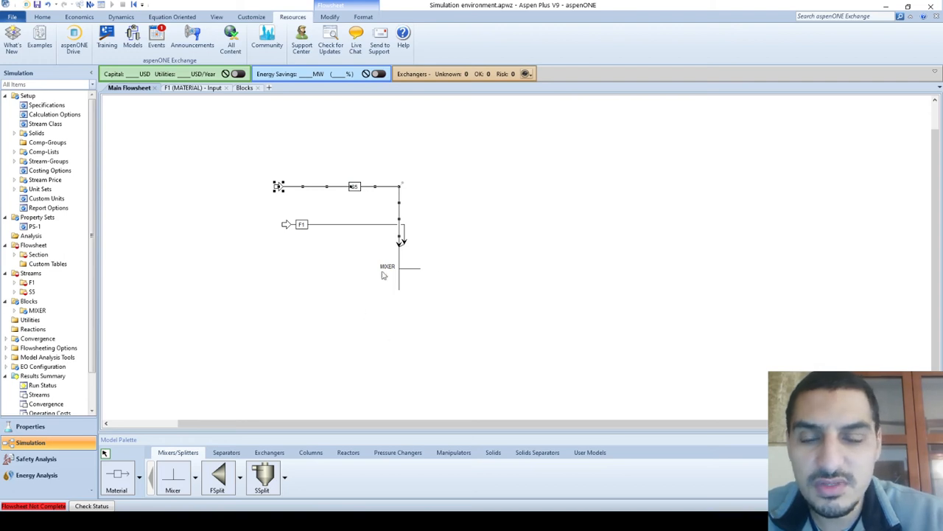
left_click(366, 254)
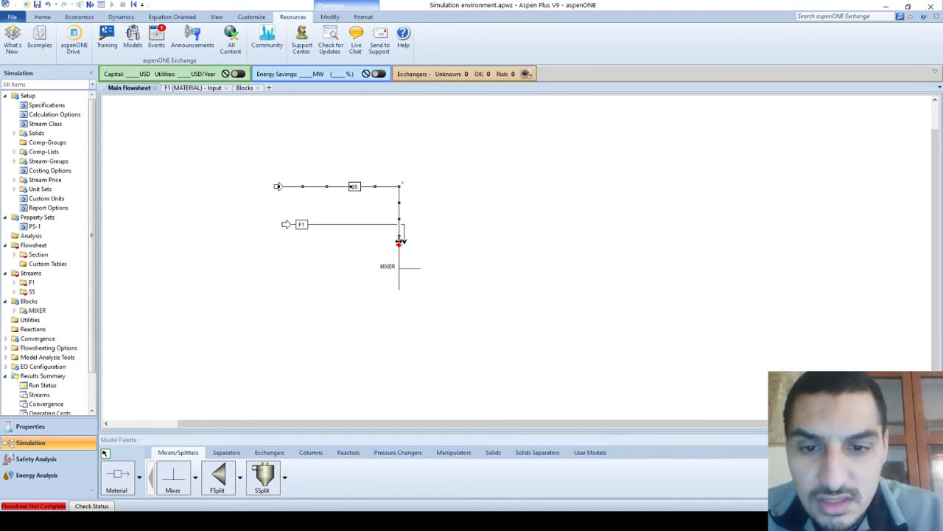
Move stream S5's destination arrowhead to the mixer's lower end and align stream F1's arrowhead with the mixer's upper end
left_click_drag(396, 243, 399, 297)
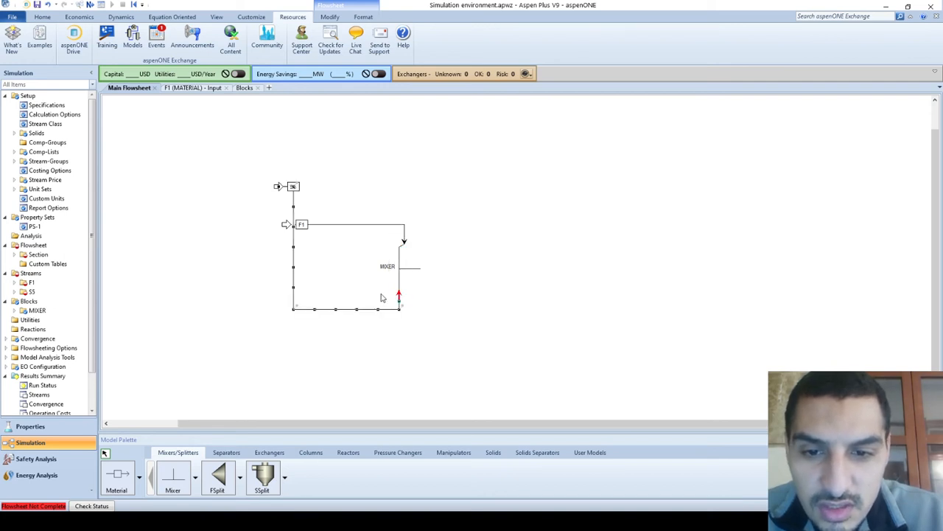
left_click(368, 296)
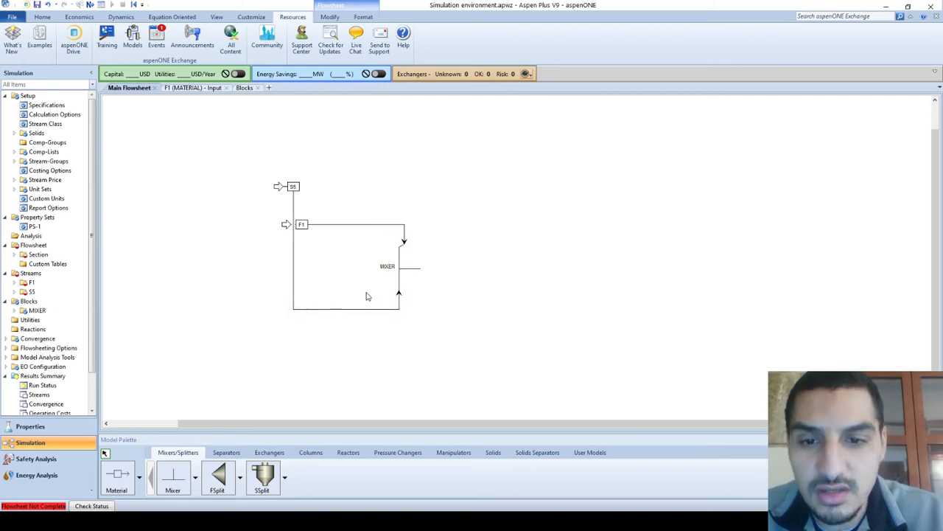
left_click(404, 244)
left_click_drag(404, 244, 399, 244)
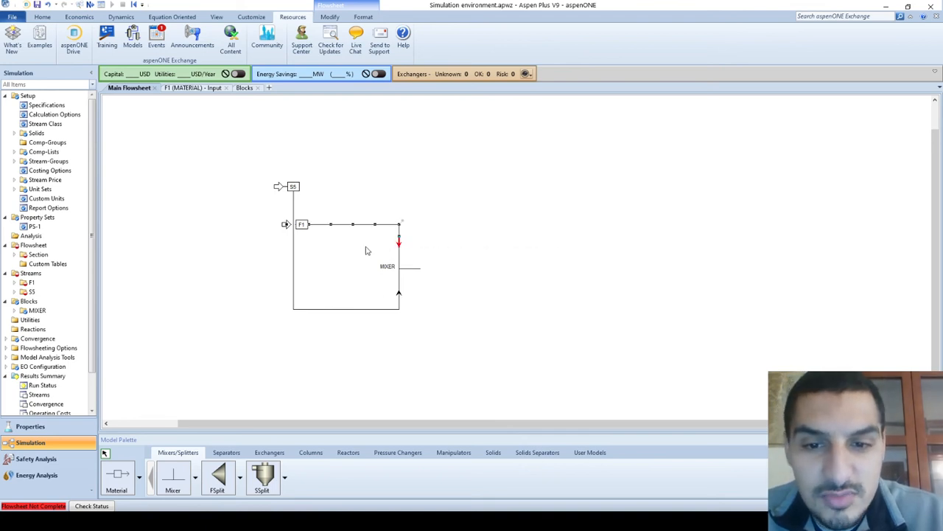
Move stream S5's source arrow below F1, level with its horizontal line into the mixer, and rename the stream F2
left_click(280, 188)
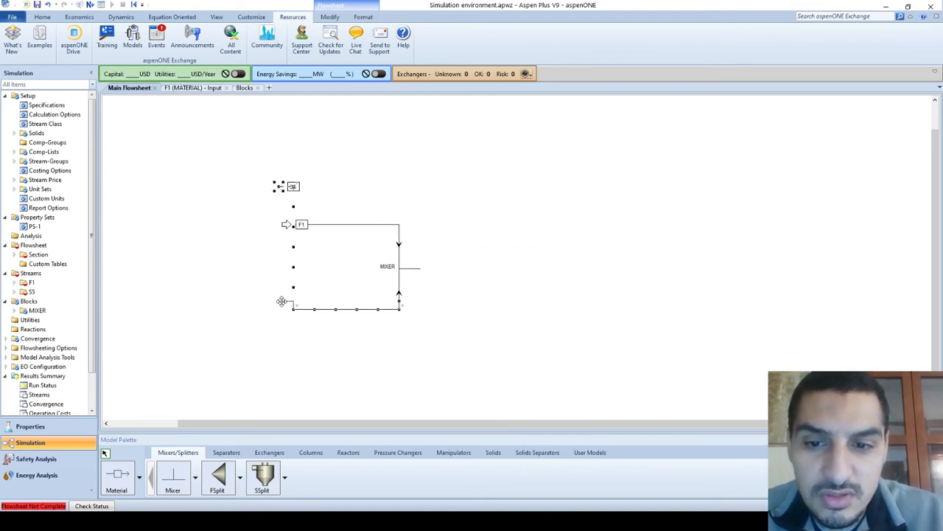
left_click_drag(282, 301, 294, 311)
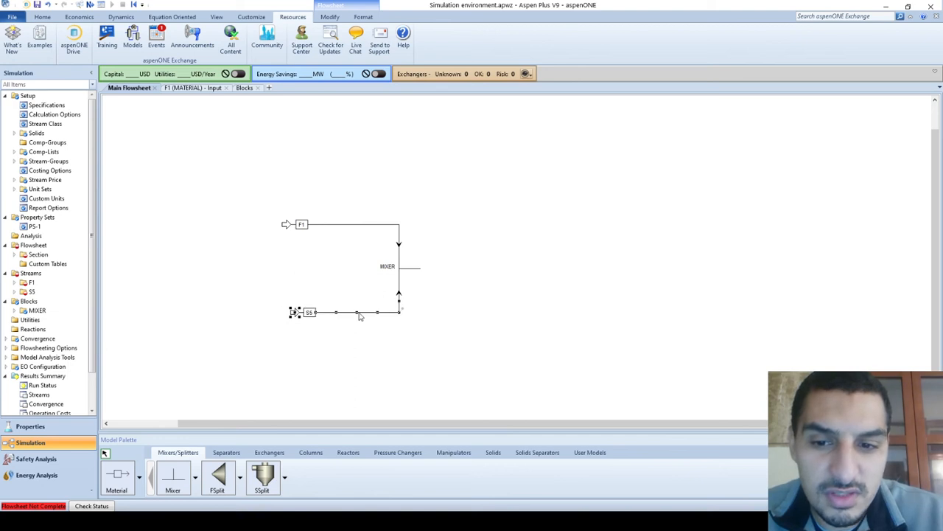
left_click(309, 311)
type("F2")
key("Return")
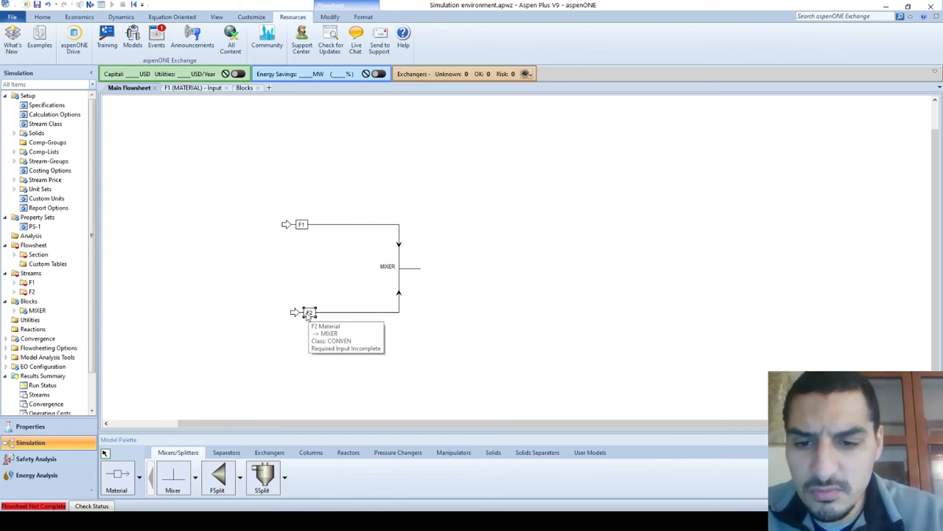
Specify feed stream F2 with a temperature of 80 C, a pressure of 1.5 bar and a total mass flow of 50 kg/hr
left_click(357, 313)
double_click(359, 313)
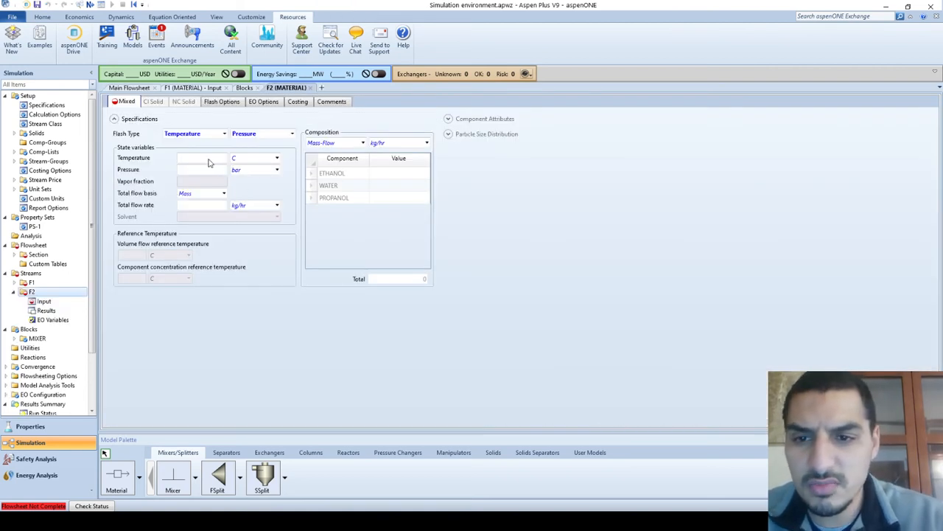
left_click(209, 159)
key("Tab")
key("Tab")
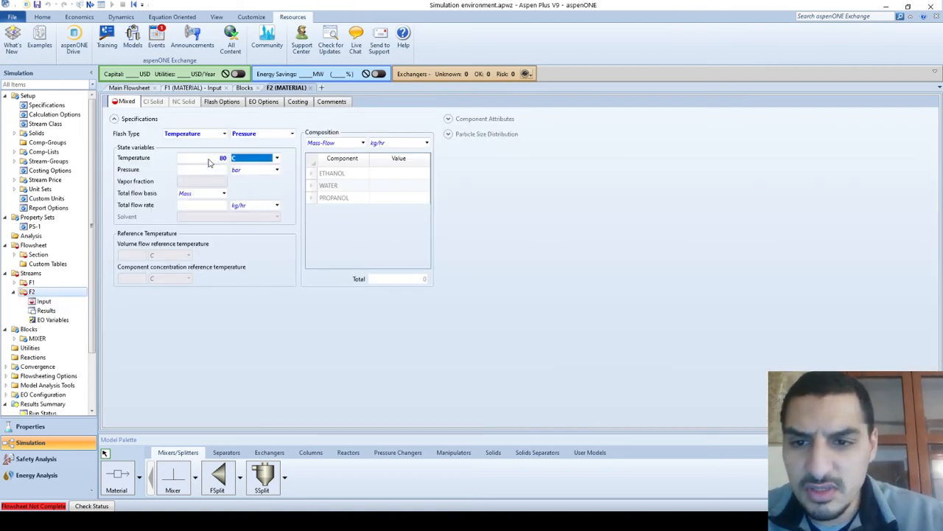
type("1.5")
key("Tab")
key("Tab")
key("Tab")
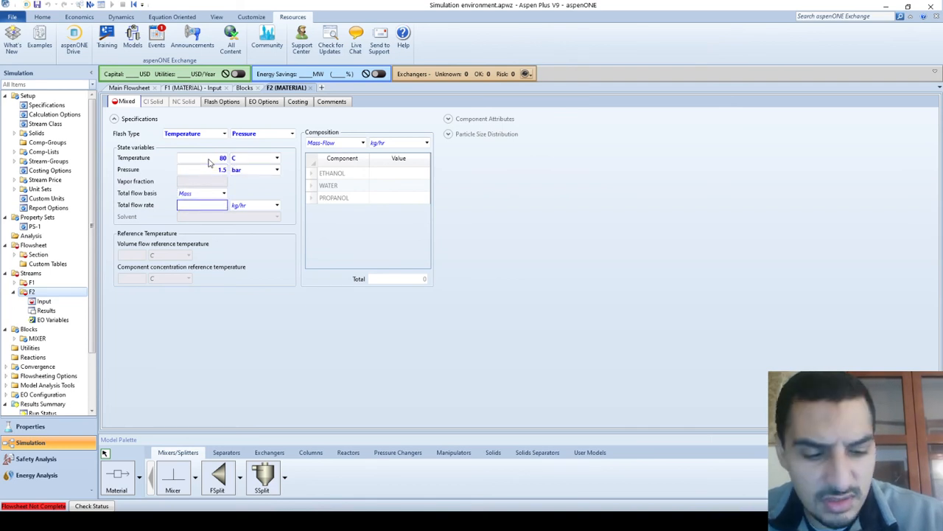
key("Tab")
key("Tab")
Enter F2's composition as Mass-Frac with ethanol 0.2, water 0.5 and propanol 0.3, and close its input form
key("Down")
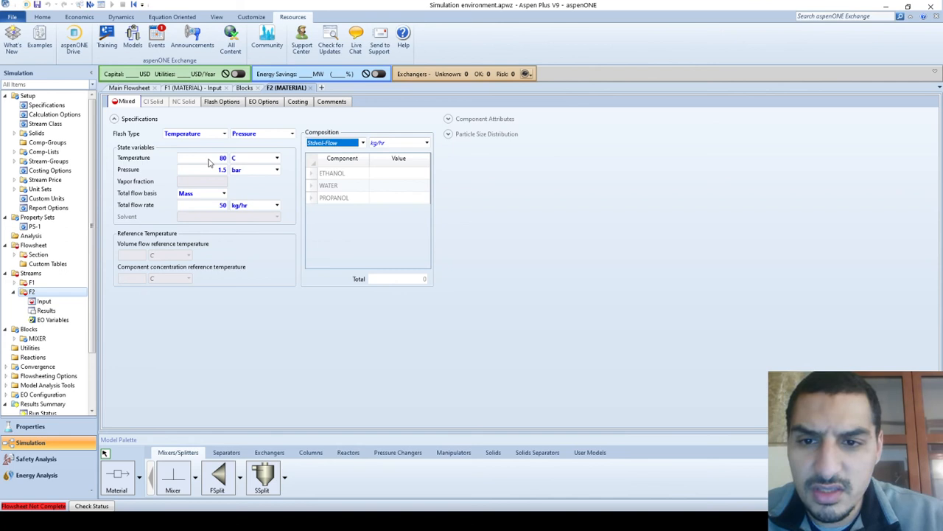
key("Down")
key("Down")
key("Down")
key("Down")
key("Up")
key("Up")
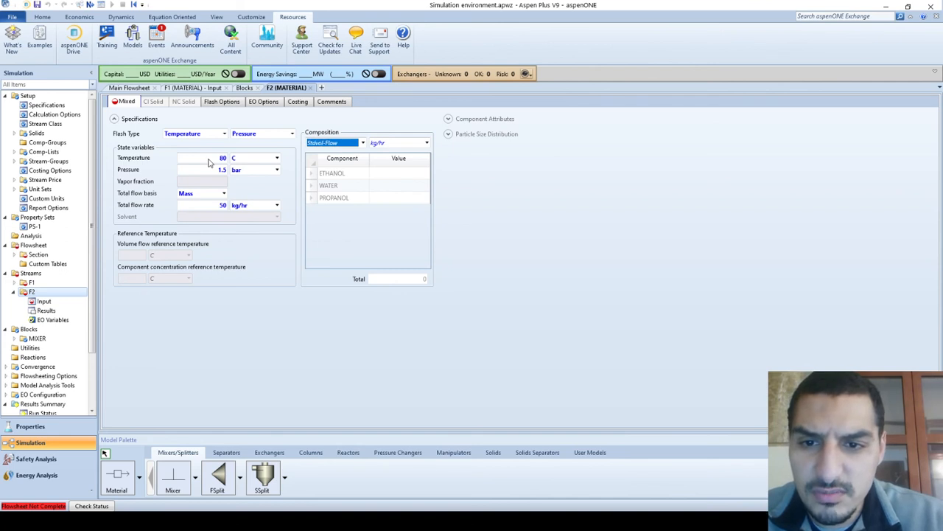
key("Tab")
key("Tab")
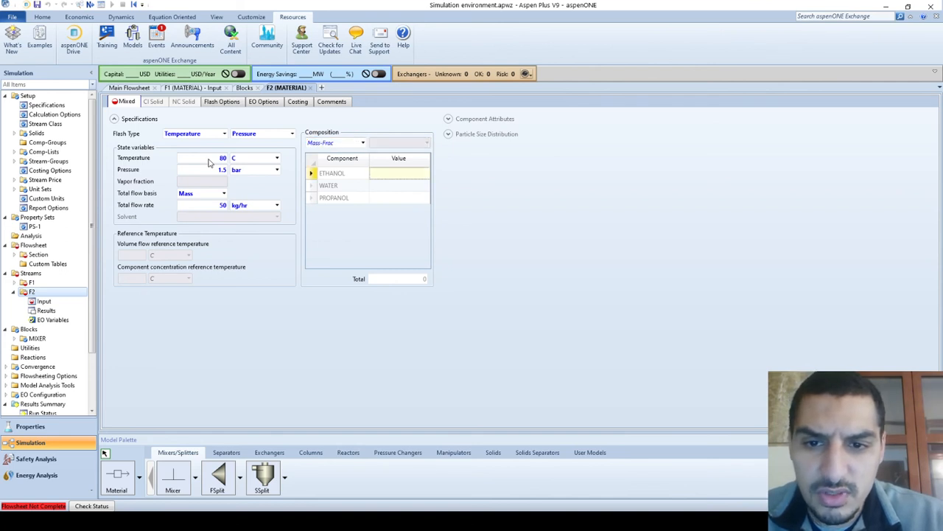
type("0.2")
key("Return")
type("0.5")
key("Return")
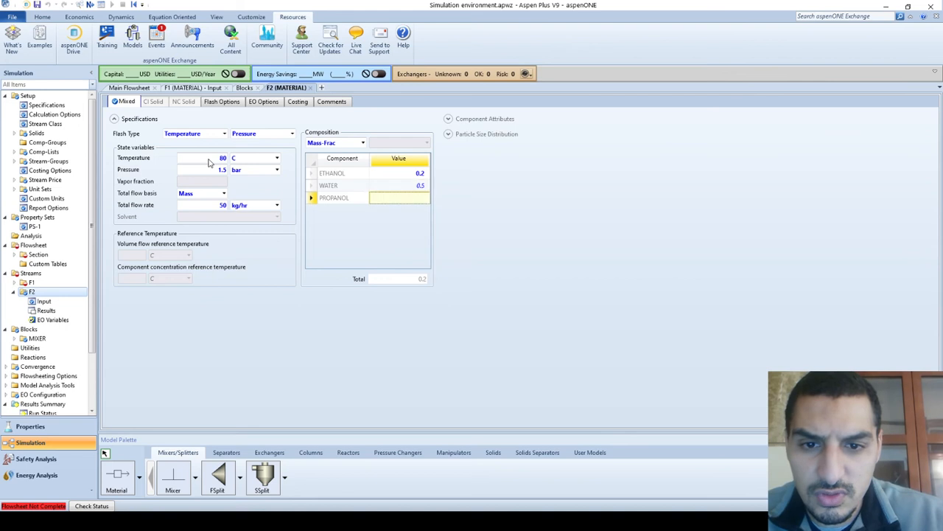
type("0.3")
key("Return")
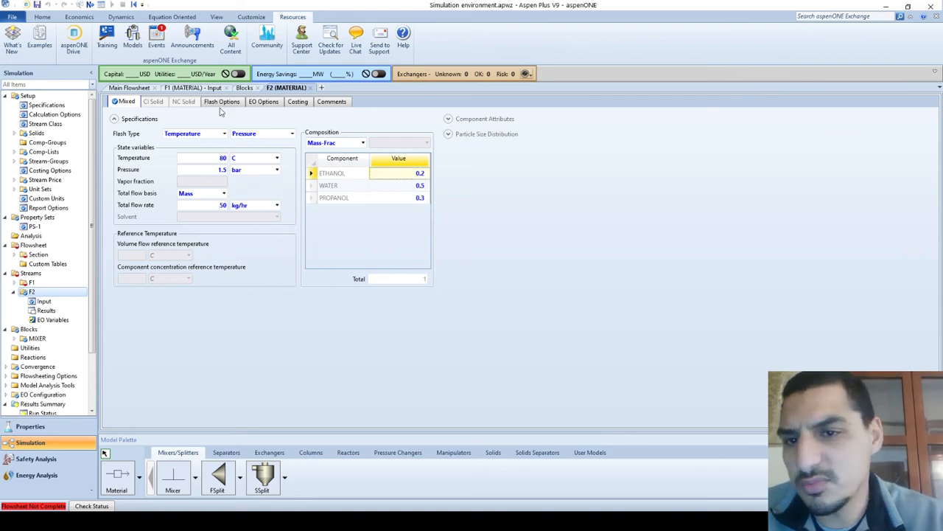
left_click(310, 88)
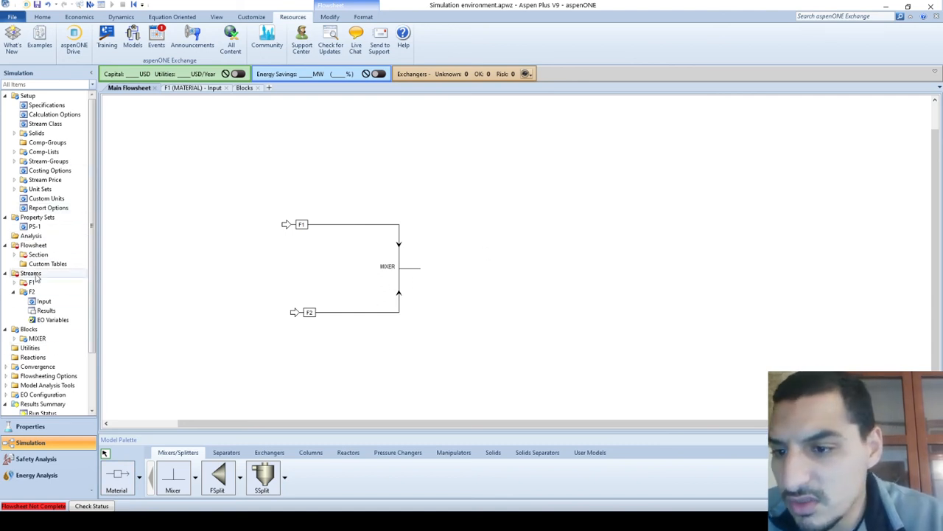
Examine the input specifications of stream F1 and of the MIXER block, including the block's available forms
left_click(14, 291)
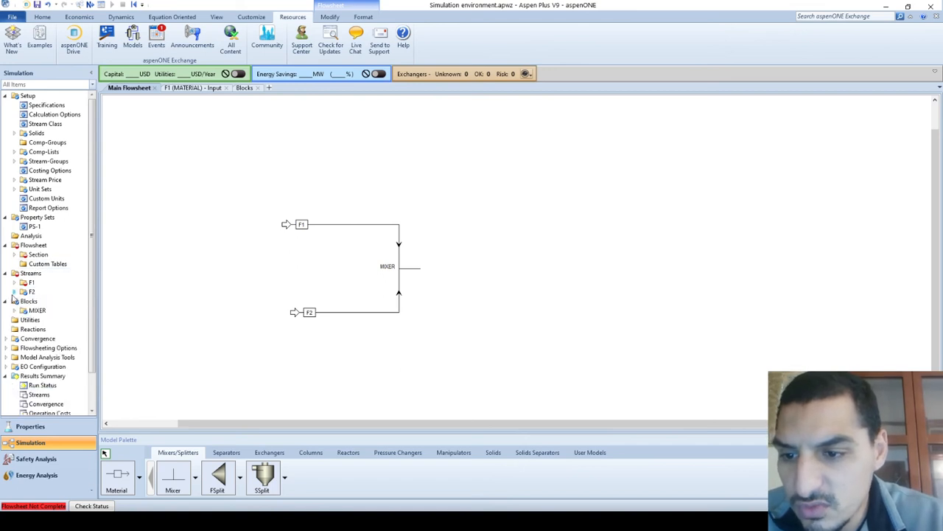
left_click(14, 283)
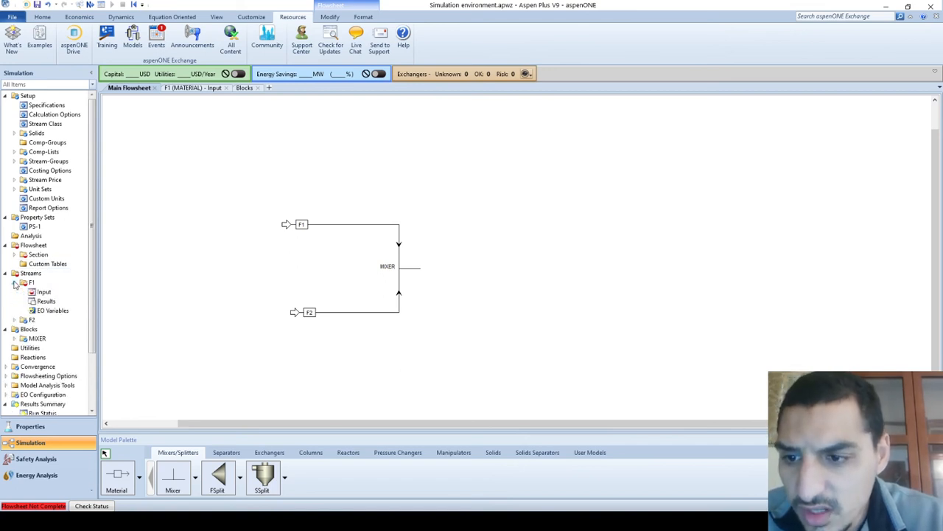
left_click(55, 292)
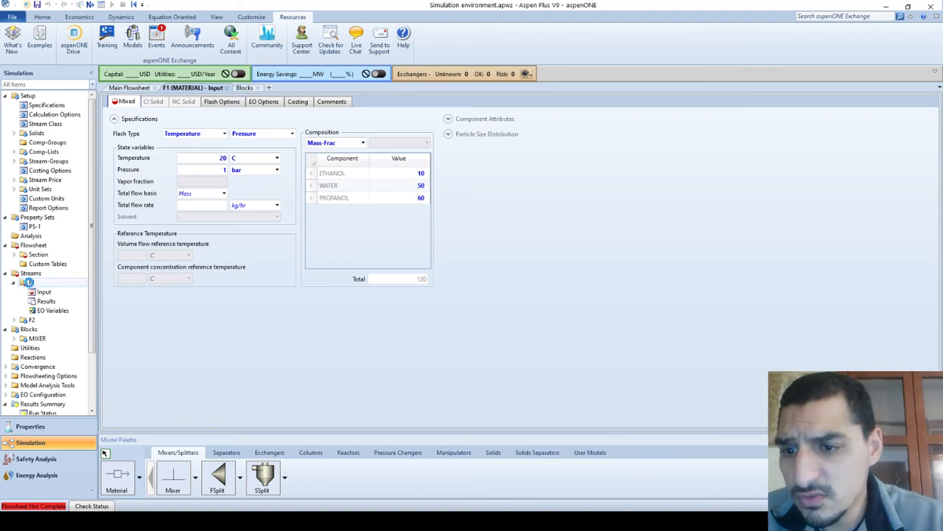
left_click(31, 284)
left_click(14, 284)
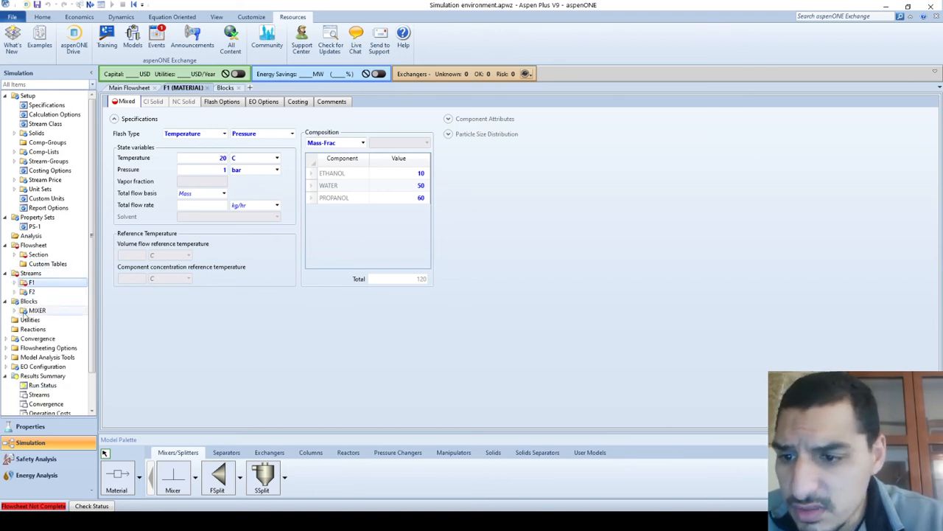
left_click(33, 310)
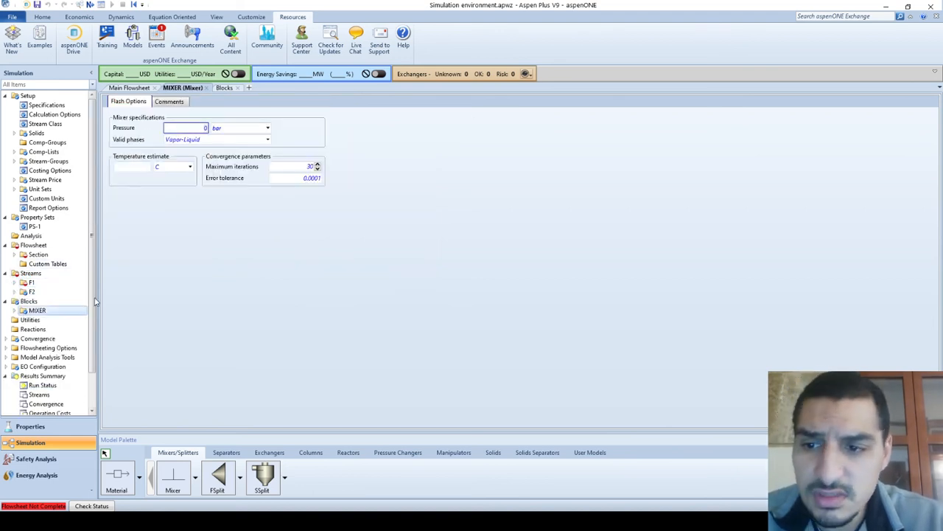
left_click(14, 311)
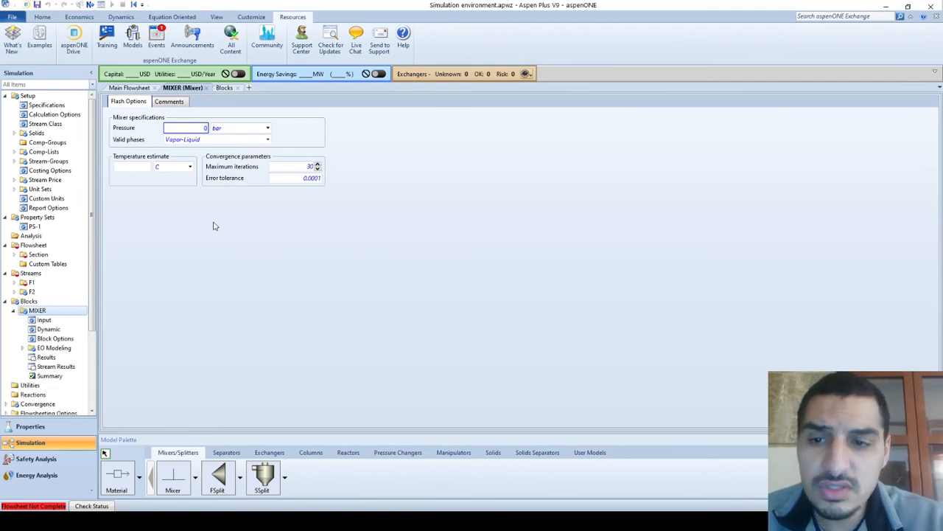
left_click(217, 292)
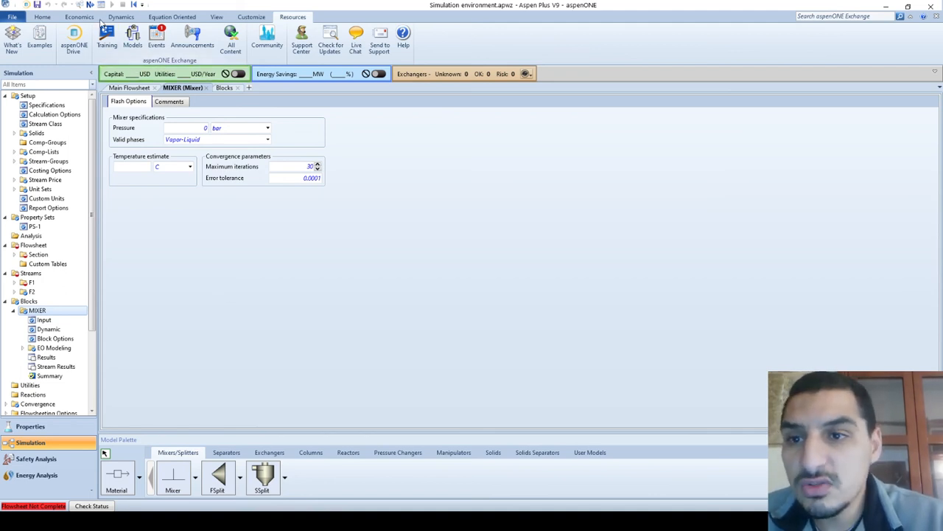
Check what the flowsheet still lacks with the Next command, read the report on the MIXER block and dismiss it
left_click(42, 16)
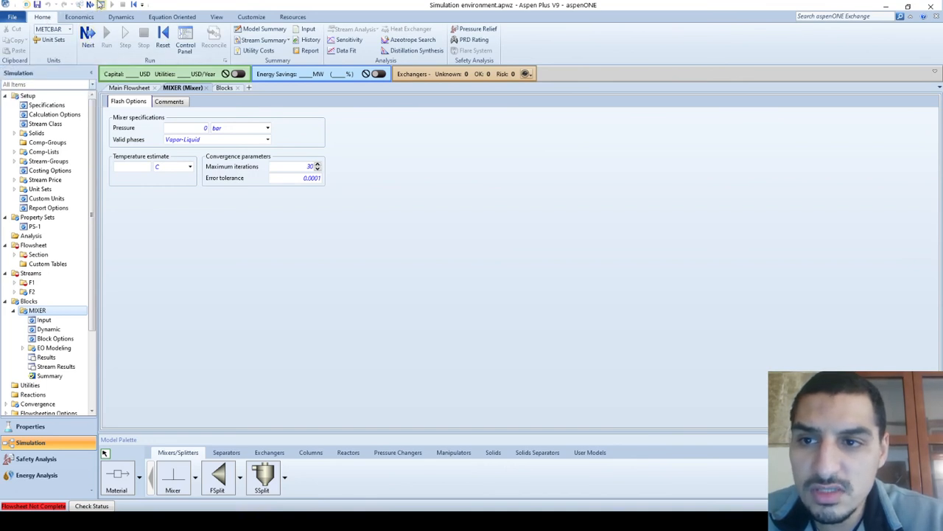
left_click(88, 45)
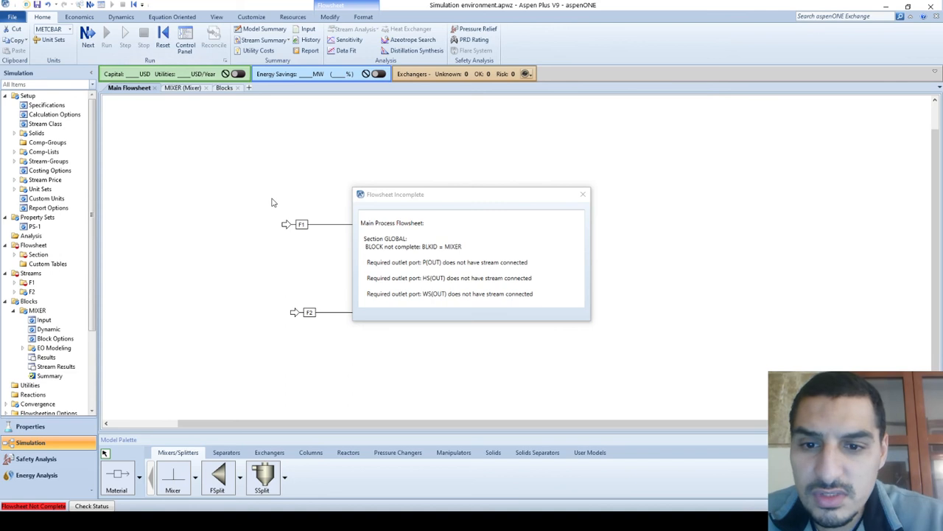
left_click_drag(364, 240, 424, 250)
left_click(366, 239)
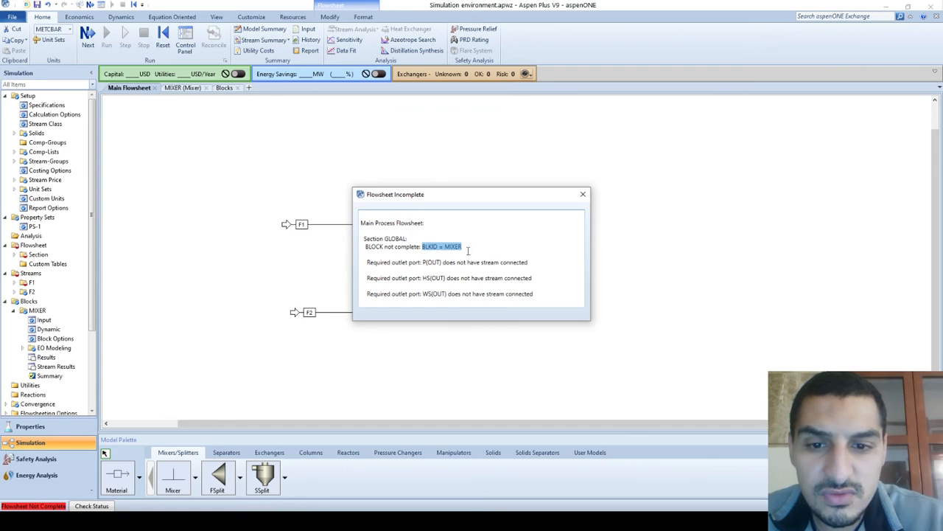
left_click(505, 252)
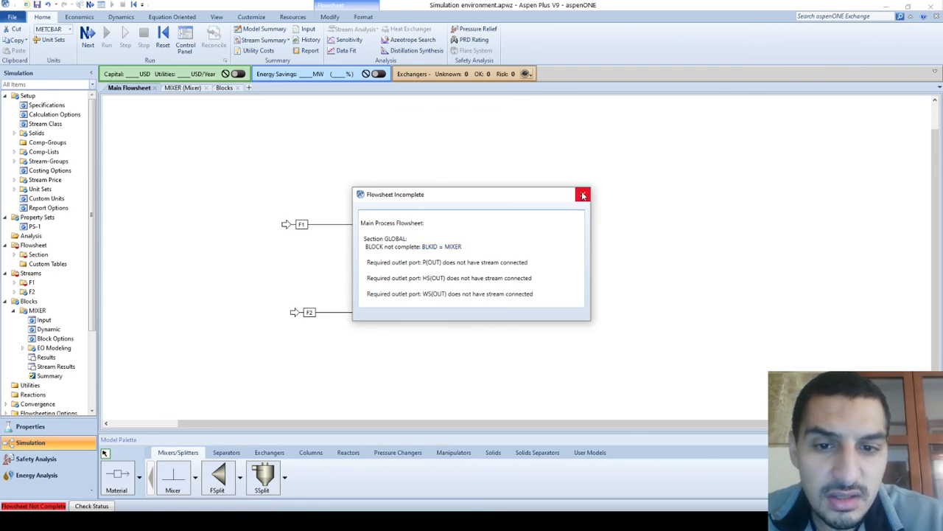
left_click(583, 194)
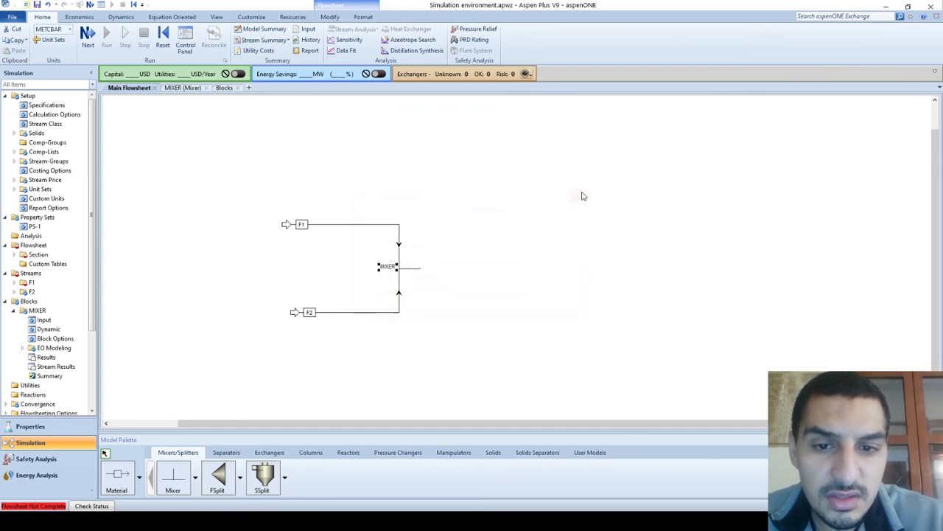
Add a material stream leaving the mixer's required product port, place its end to the right of the block and rename it PROD
left_click(119, 473)
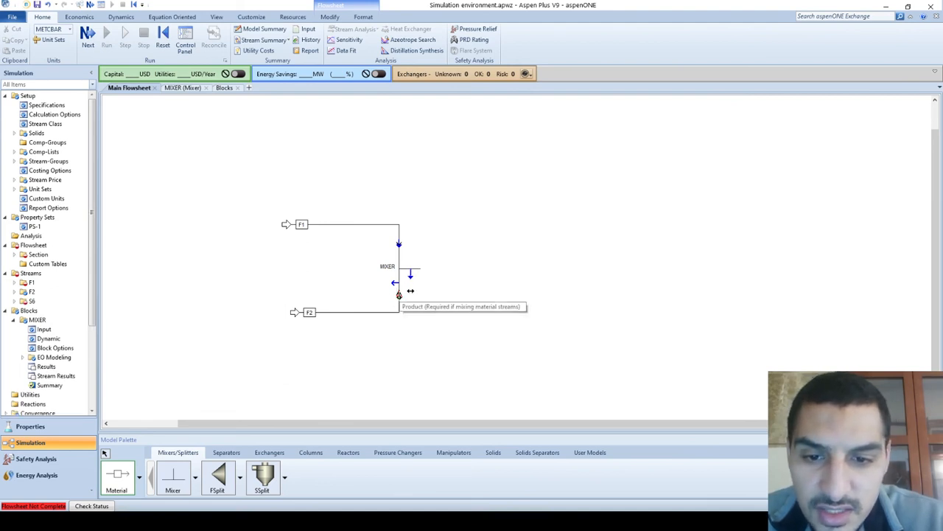
left_click(399, 295)
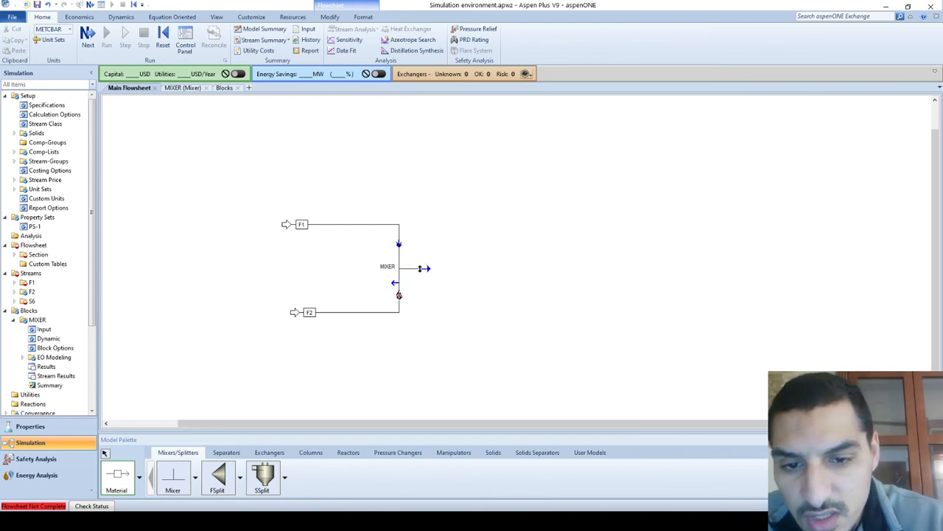
left_click(550, 262)
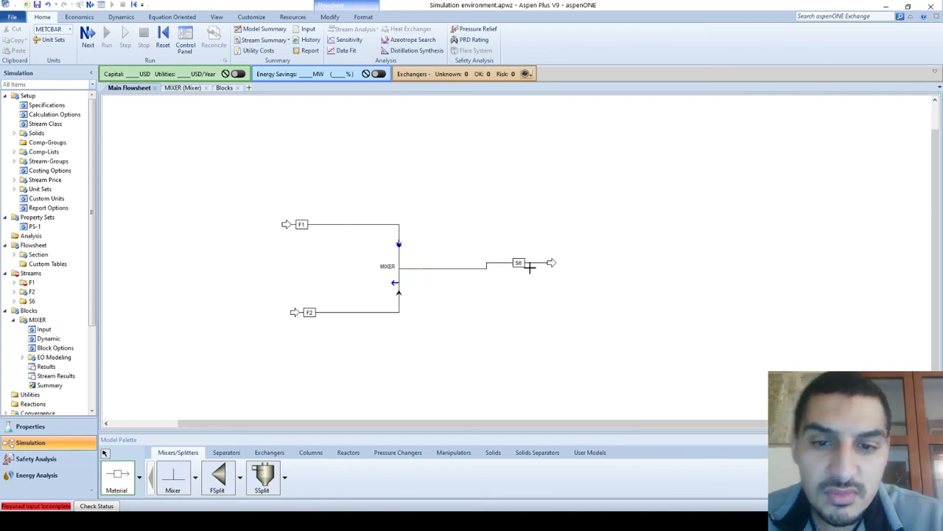
key("Escape")
double_click(524, 264)
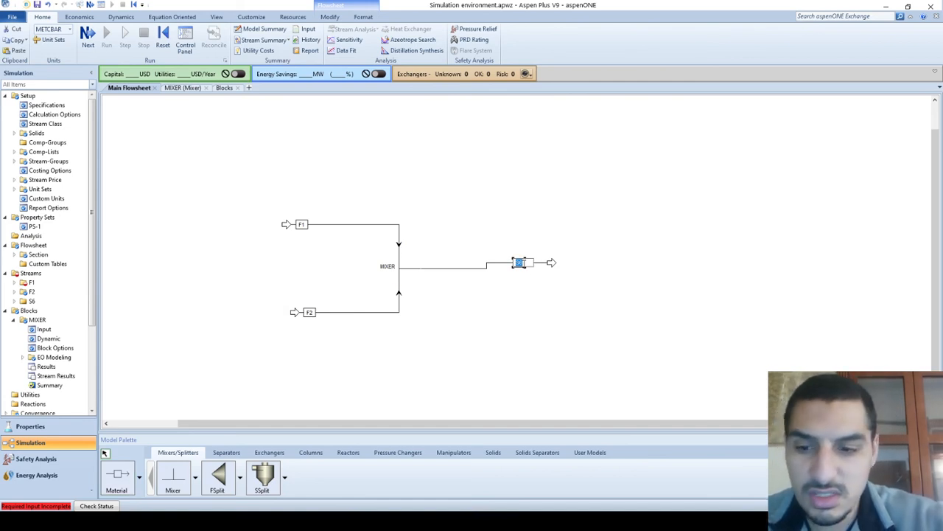
type("PROD")
key("Return")
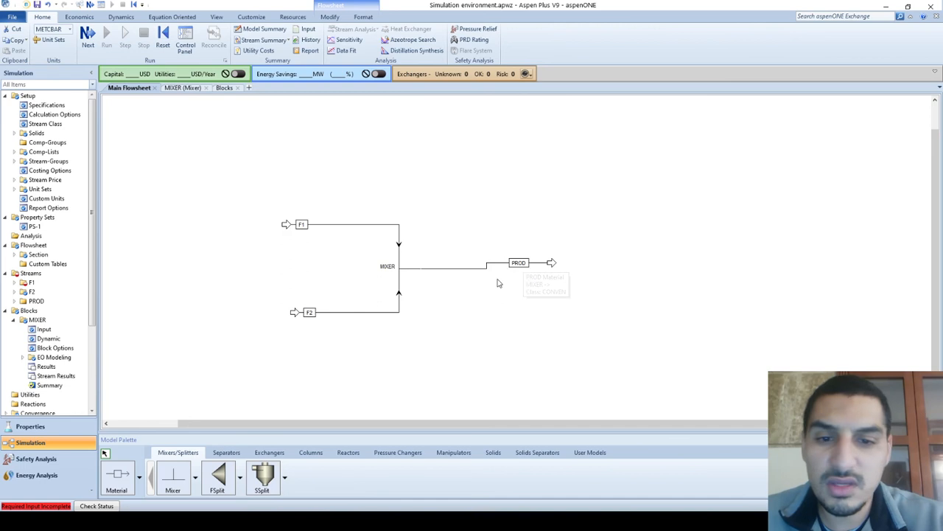
Go to the incomplete F1 input with the Next command and change its composition basis to Mass-Flow
left_click(87, 34)
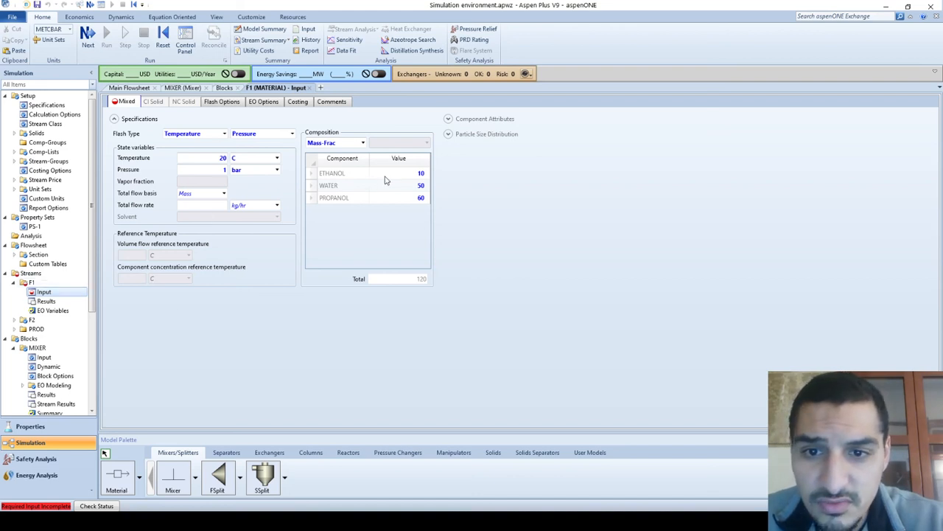
left_click(187, 206)
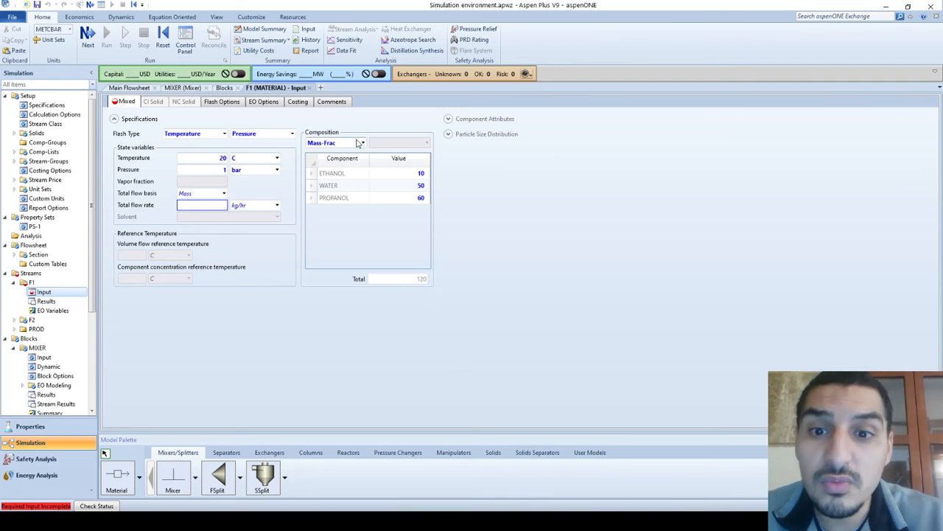
left_click(363, 143)
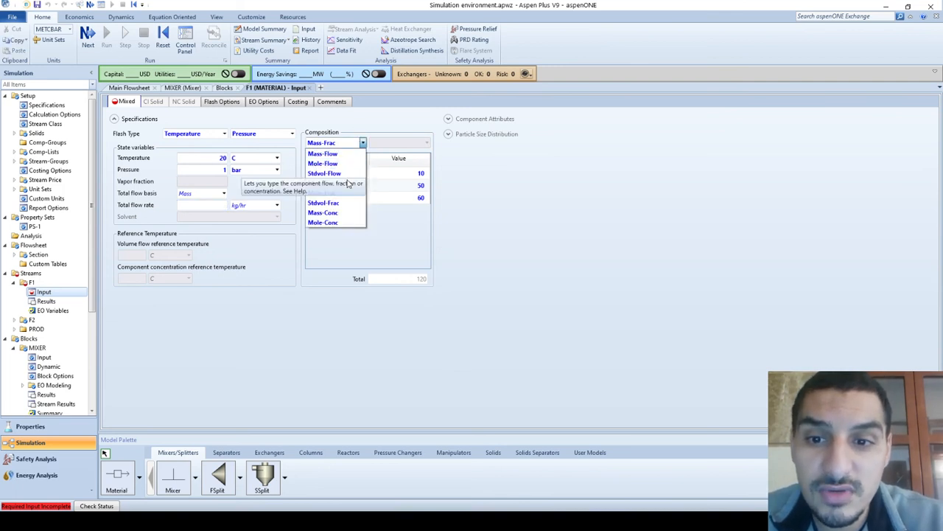
left_click(341, 154)
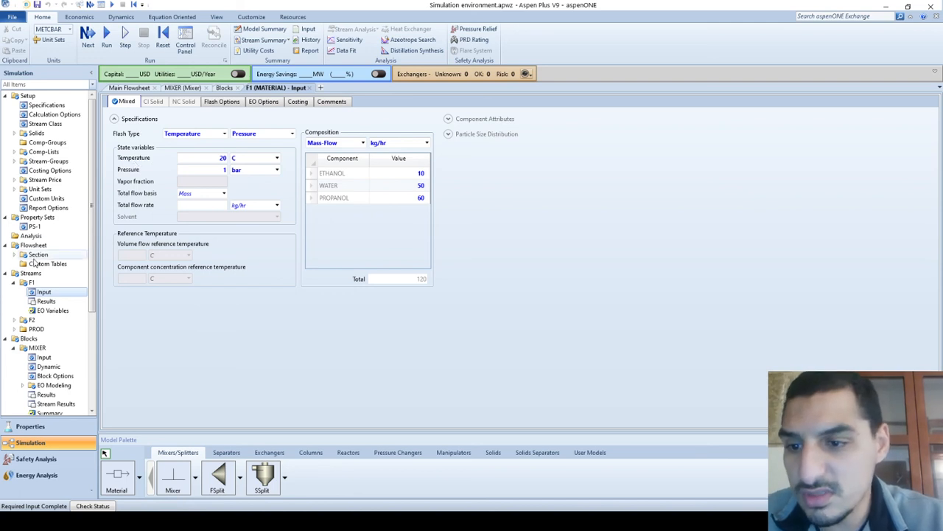
Collapse F1's forms, return to the main flowsheet and run the simulation
left_click(13, 282)
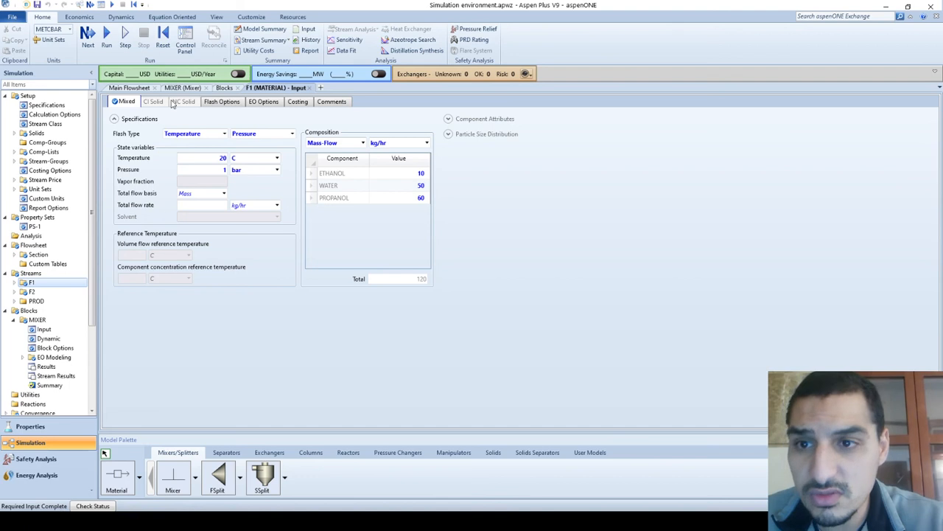
left_click(122, 89)
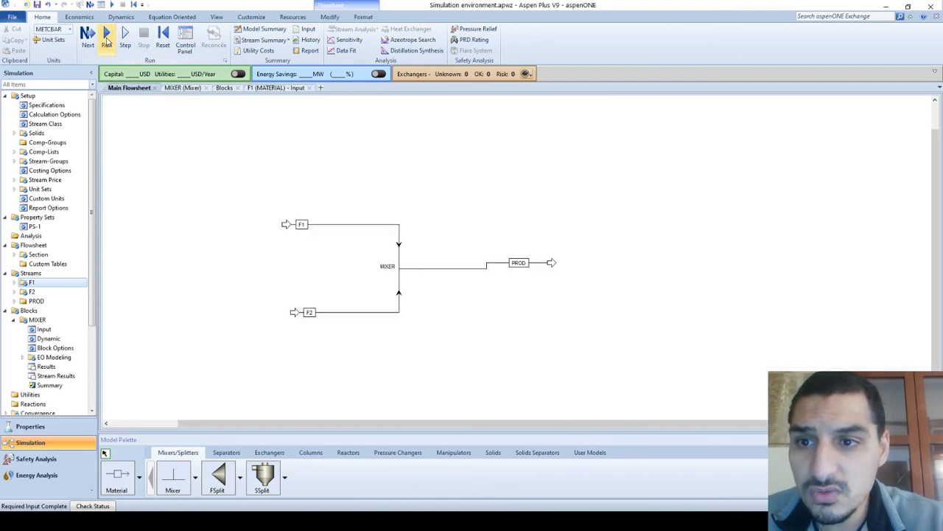
left_click(106, 36)
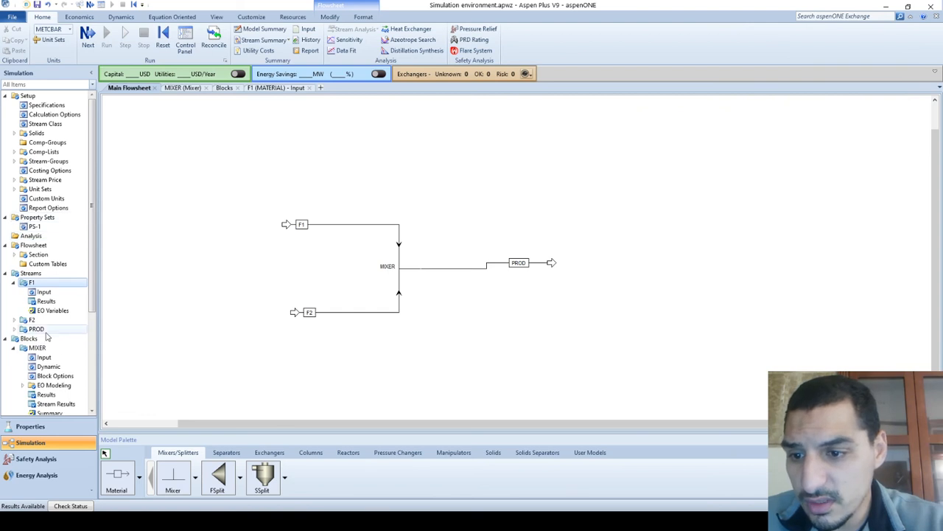
Open the MIXER block's stream results and examine the conditions and properties of F1, F2 and PROD
scroll(34, 340, "down", 4)
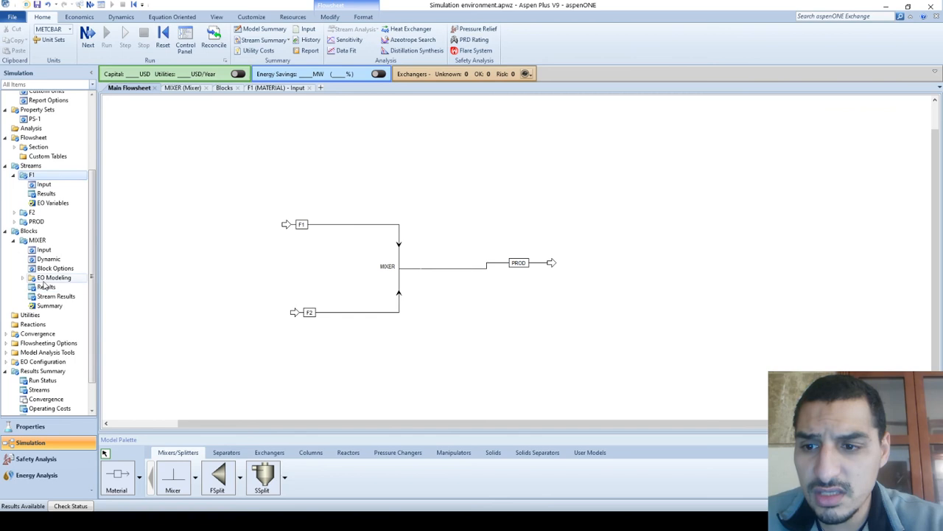
left_click(45, 288)
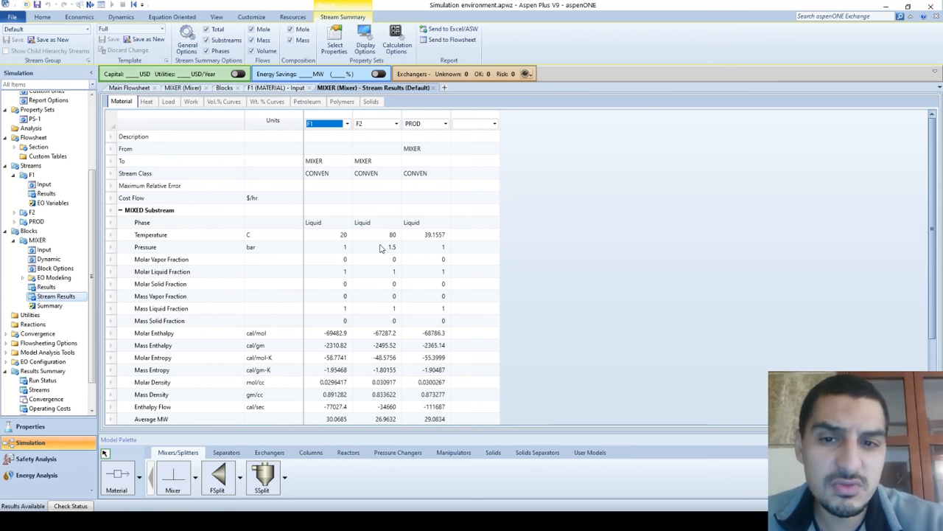
scroll(381, 249, "down", 3)
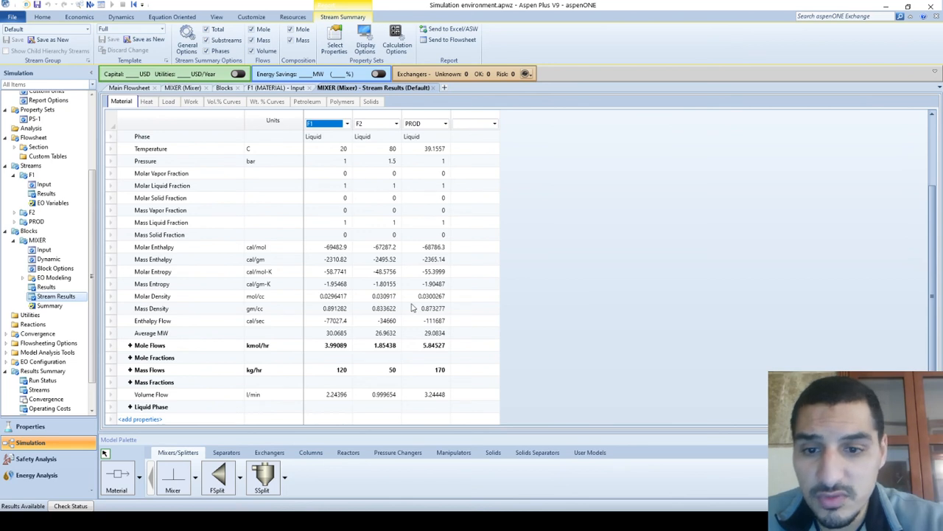
scroll(411, 306, "down", 1)
Expand the mass flows, mole fractions, mole flows and mass fractions in the stream results and compare the component values across the streams
left_click(130, 357)
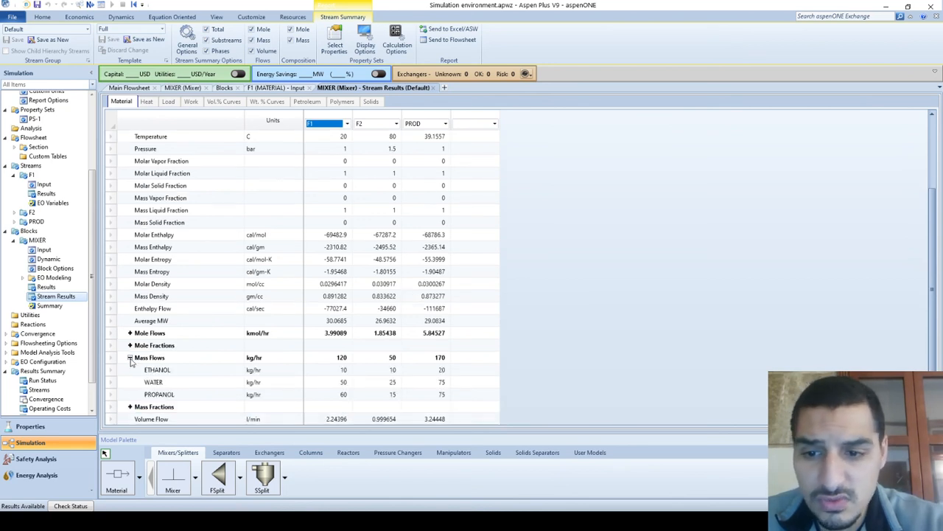
scroll(131, 361, "down", 1)
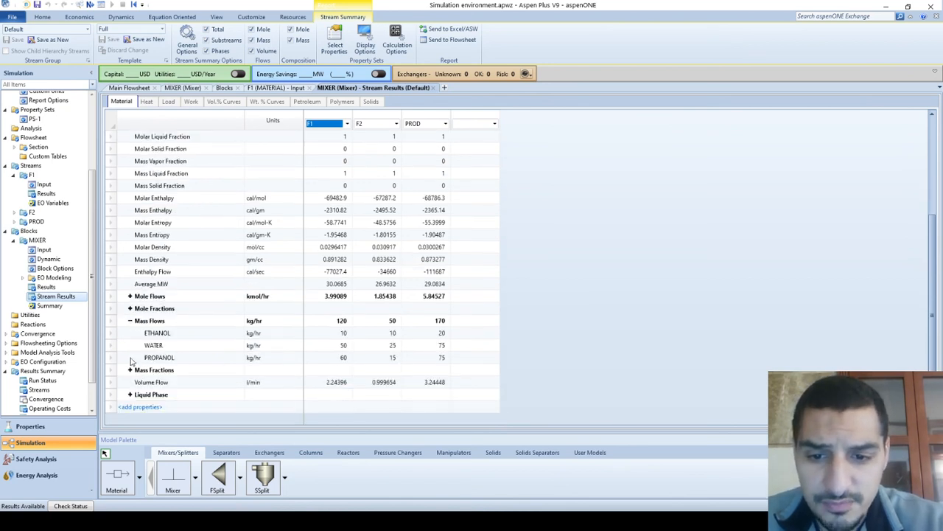
left_click(130, 308)
left_click(129, 295)
scroll(206, 361, "down", 2)
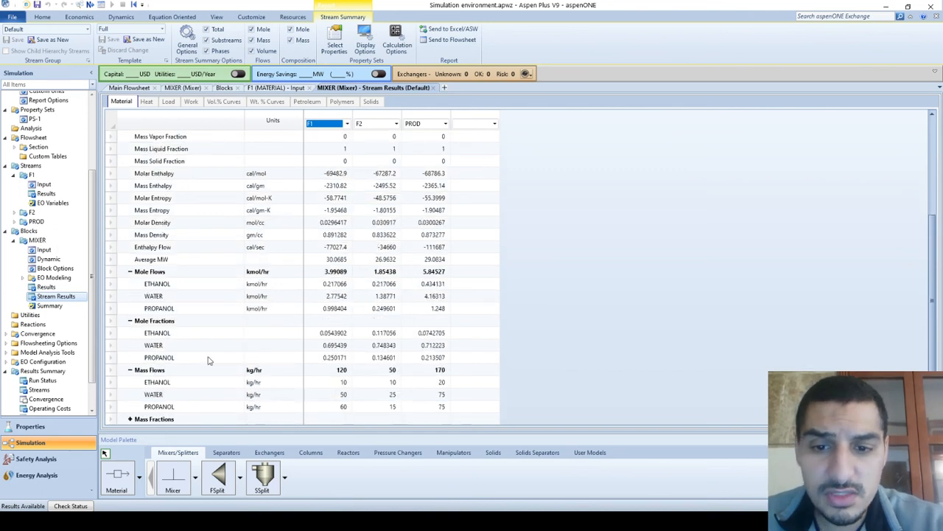
left_click(129, 371)
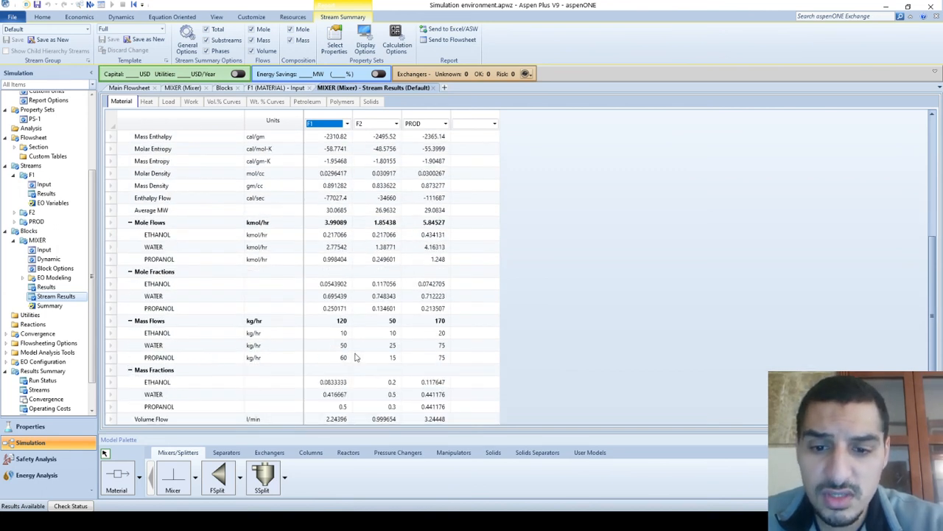
scroll(355, 358, "down", 1)
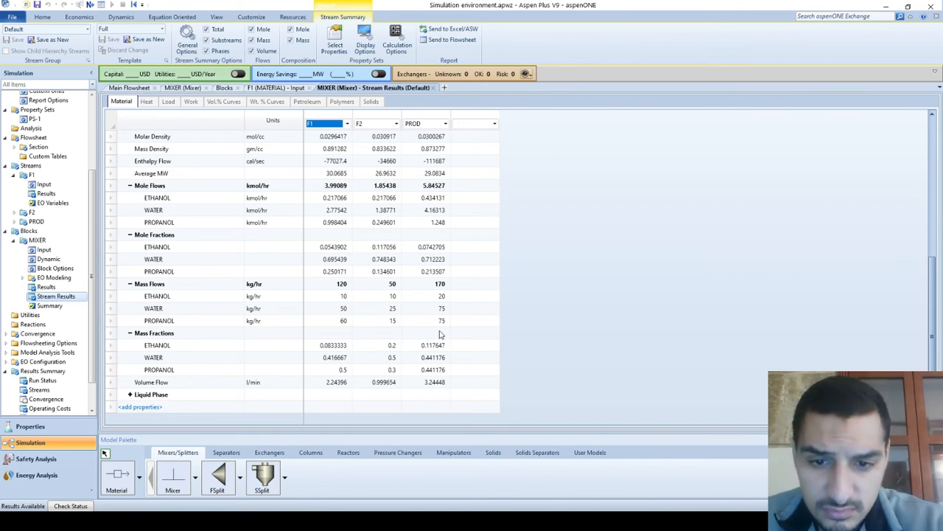
scroll(411, 297, "up", 1)
scroll(412, 297, "down", 1)
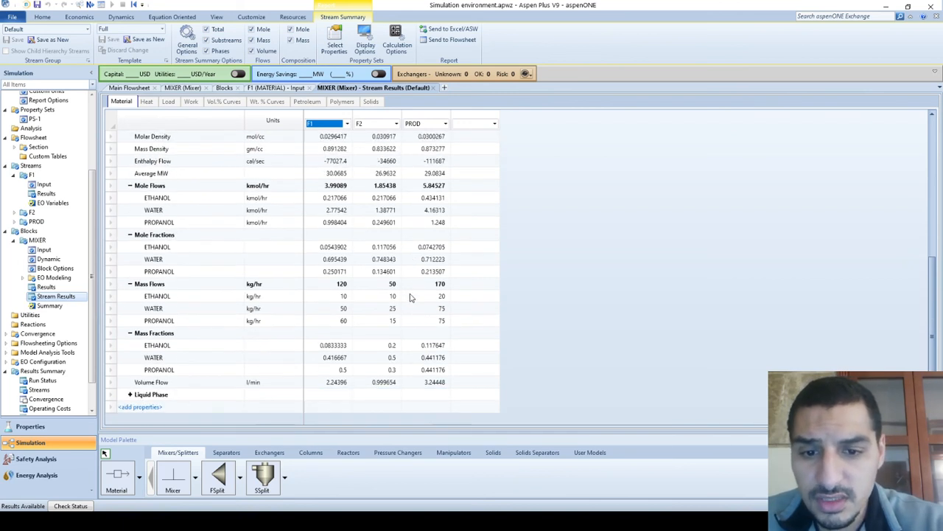
Examine the unit choices for molar density in the stream results, and look at the mass density unit
scroll(412, 297, "up", 4)
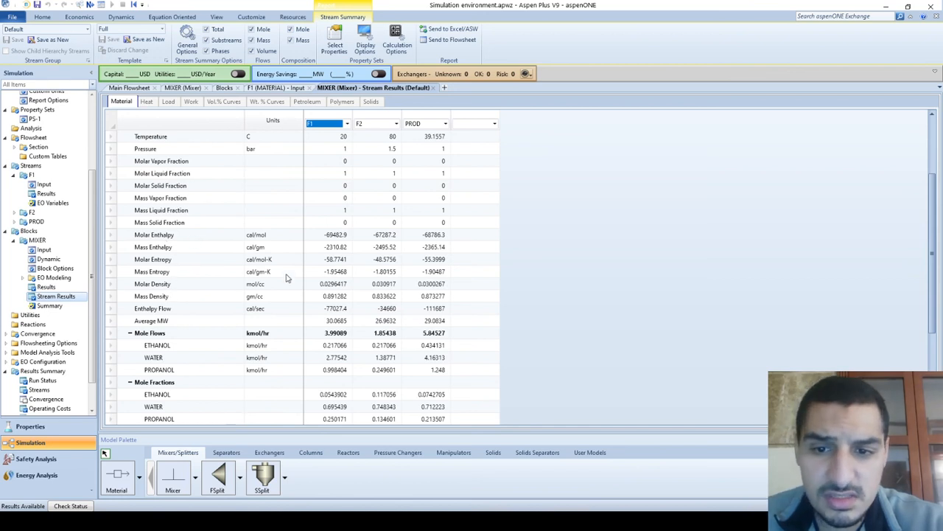
left_click(259, 284)
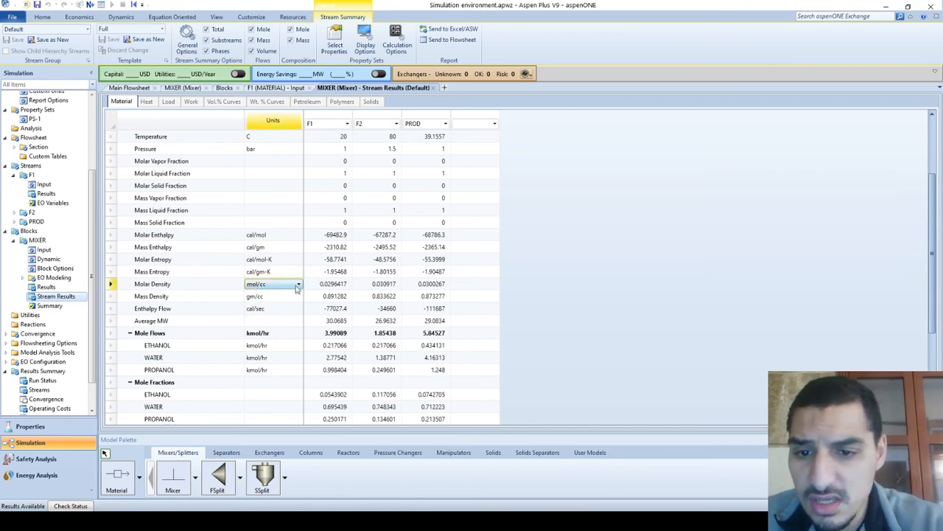
left_click(299, 284)
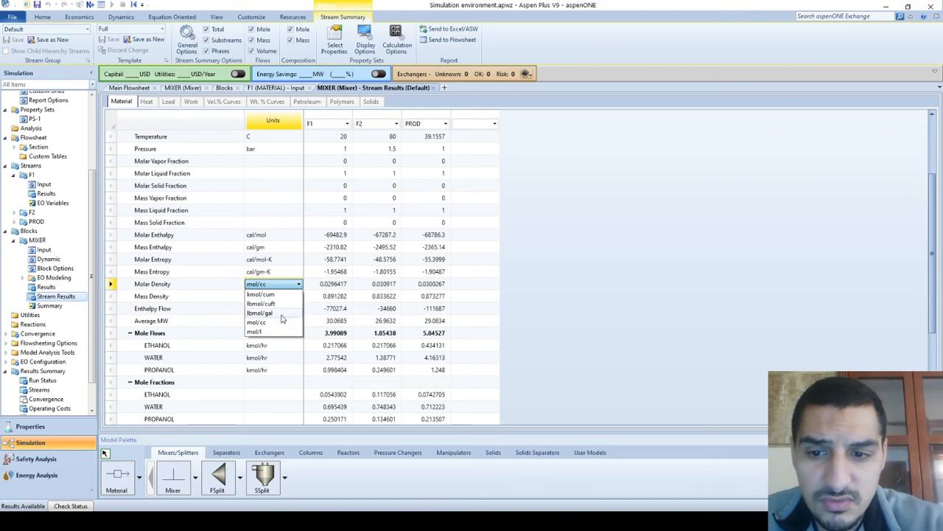
left_click(196, 289)
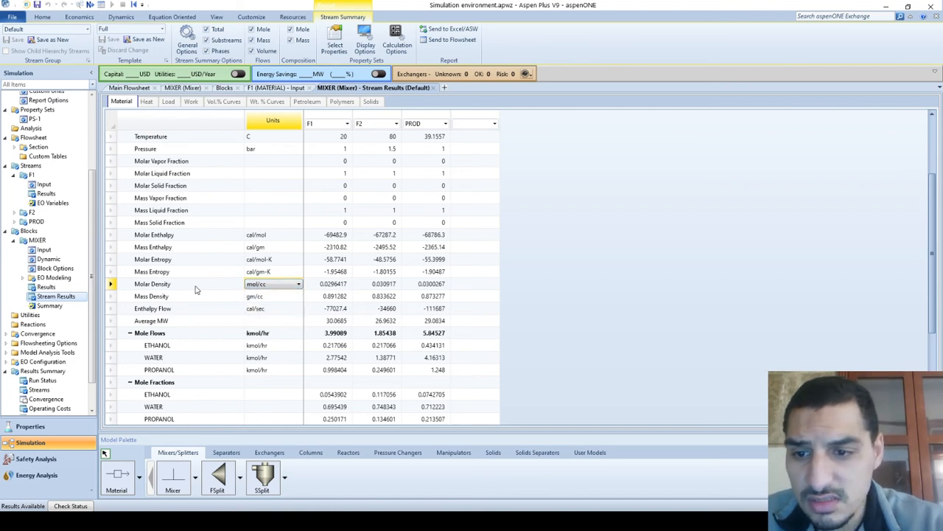
left_click(290, 297)
scroll(586, 296, "down", 3)
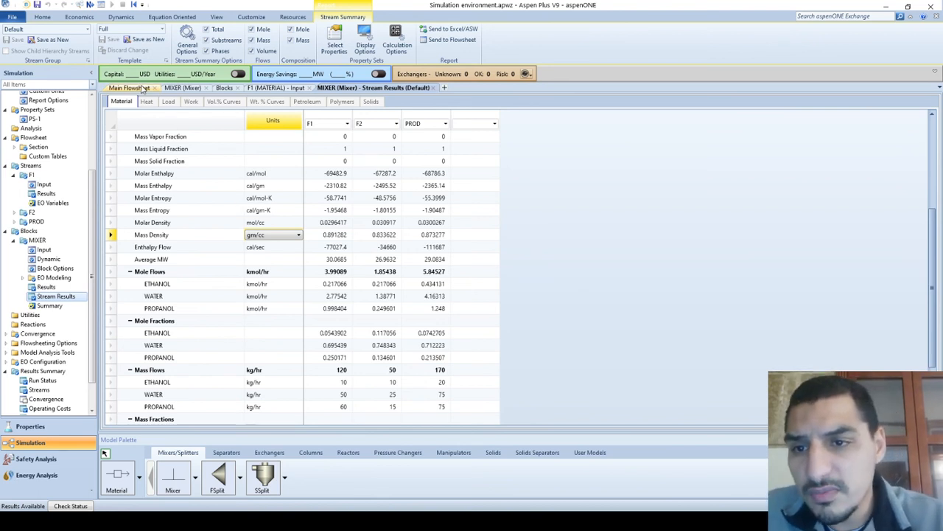
Return to the main flowsheet and move the end of stream PROD level with the mixer outlet so its line runs straight
left_click(129, 88)
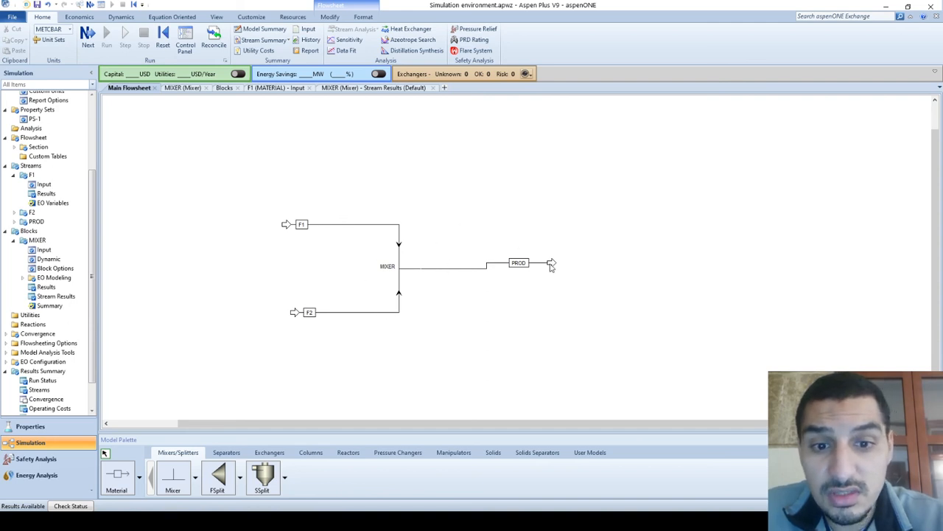
left_click_drag(554, 268, 553, 273)
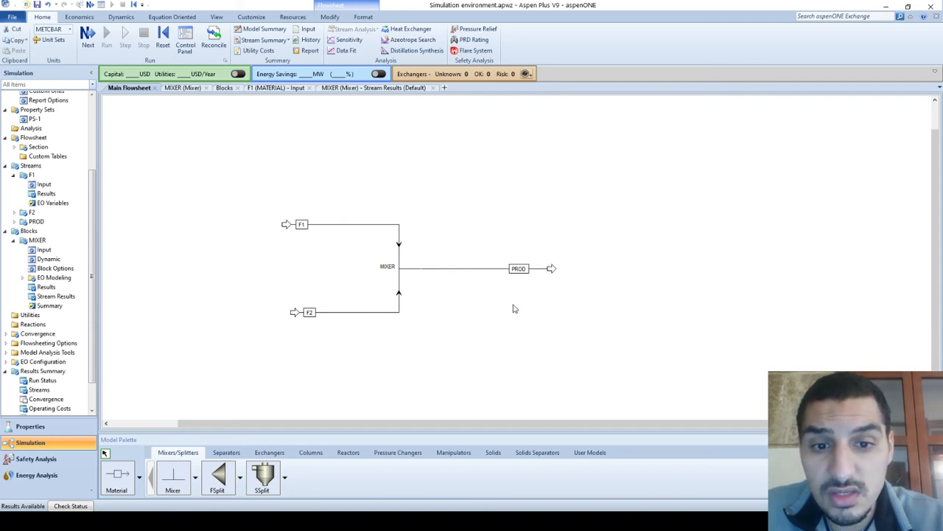